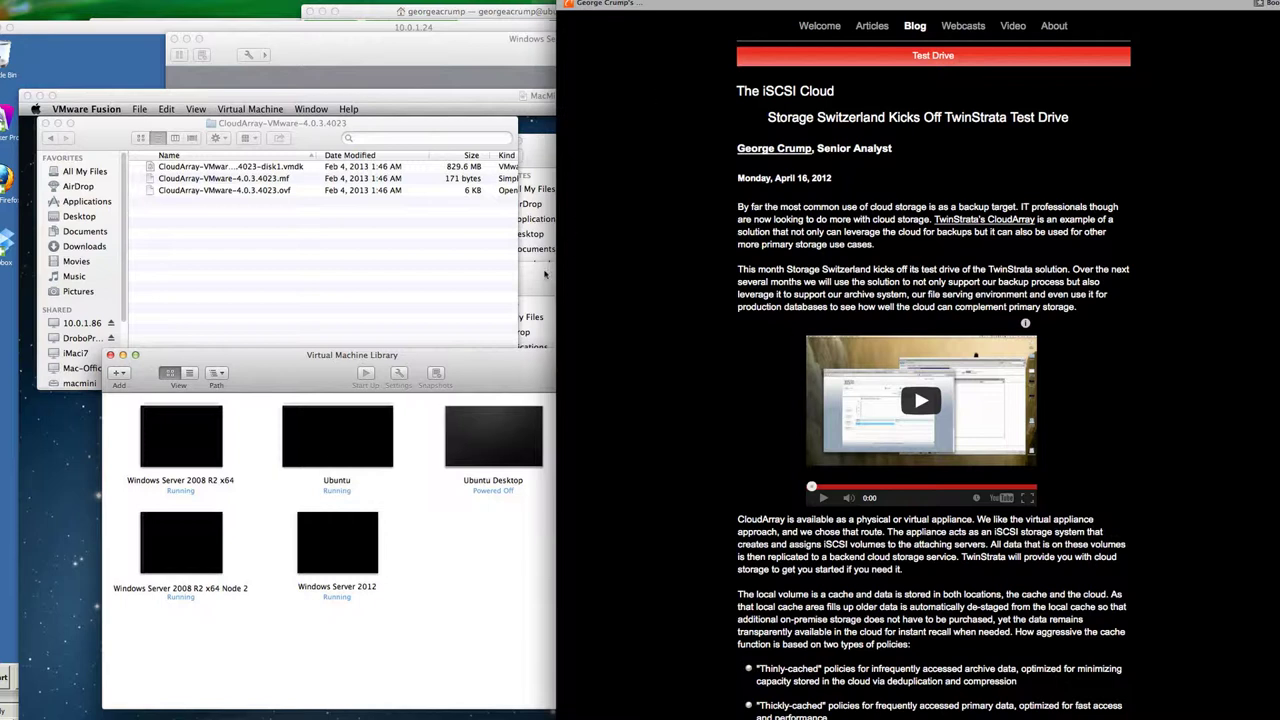
Step: Set aside the Windows Server VM and bring the Virtual Machines and CloudArray download folders forward
left_click(439, 49)
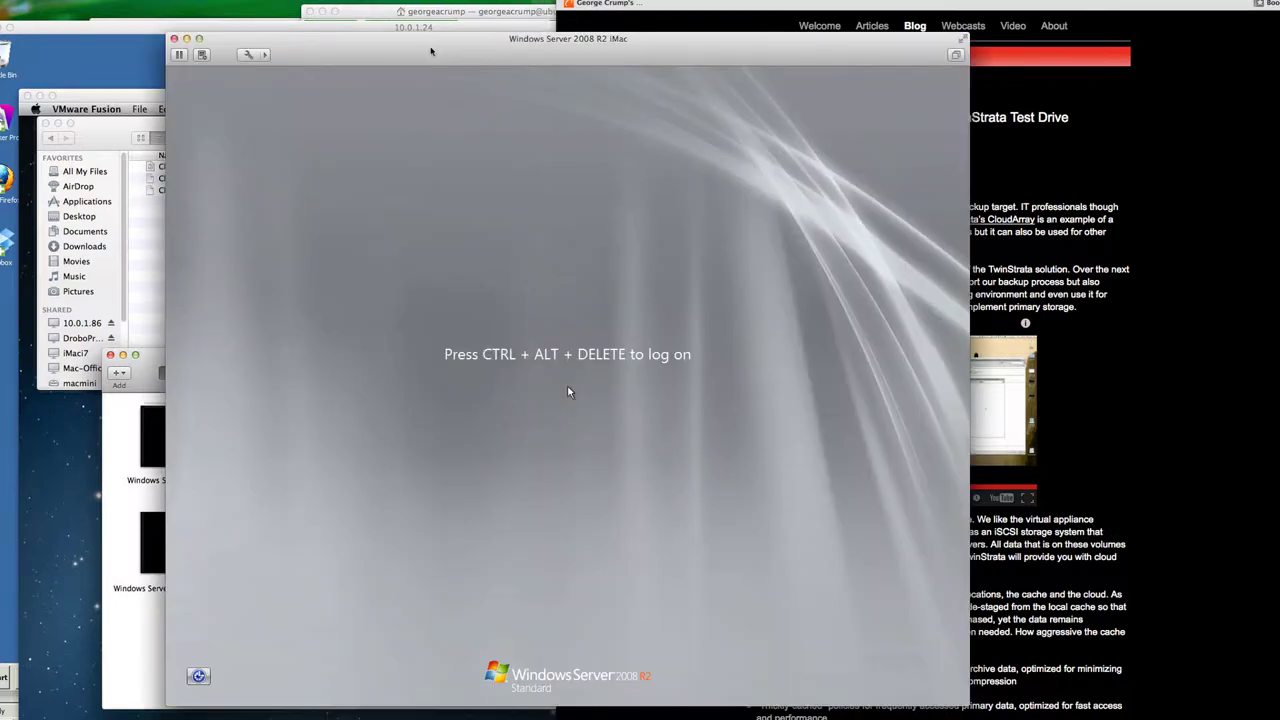
left_click(186, 38)
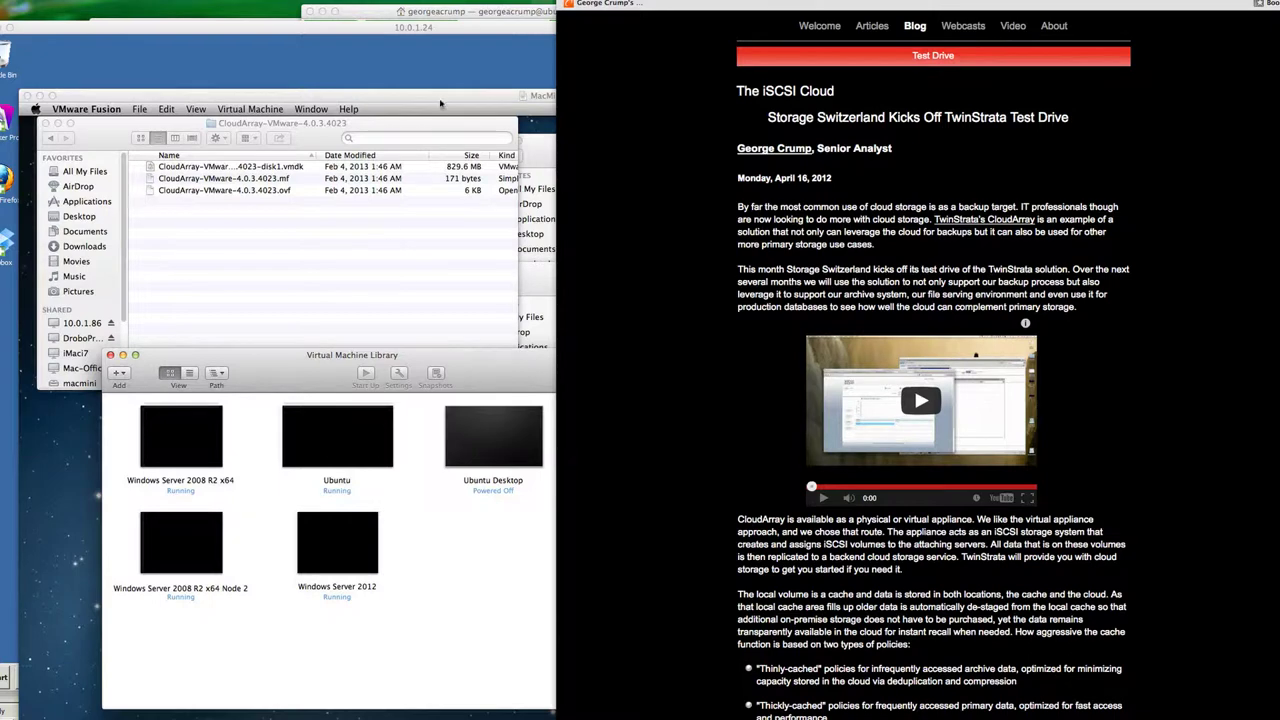
left_click(443, 100)
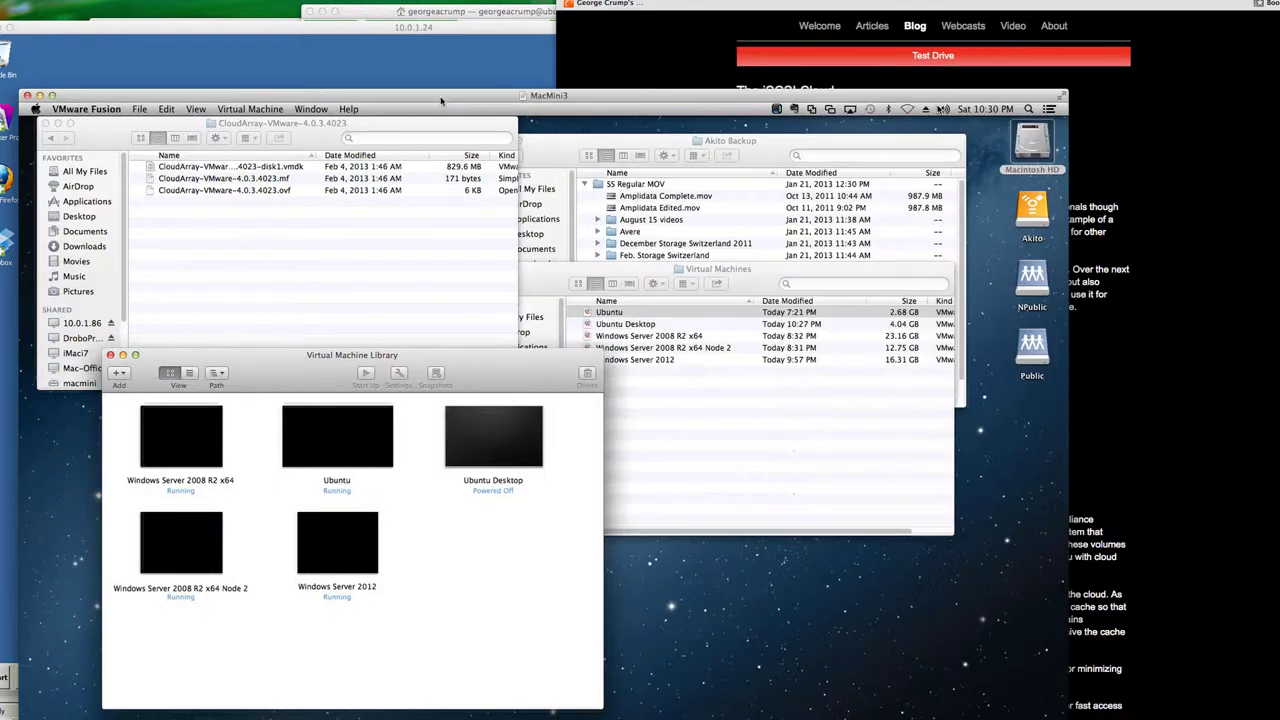
left_click(550, 294)
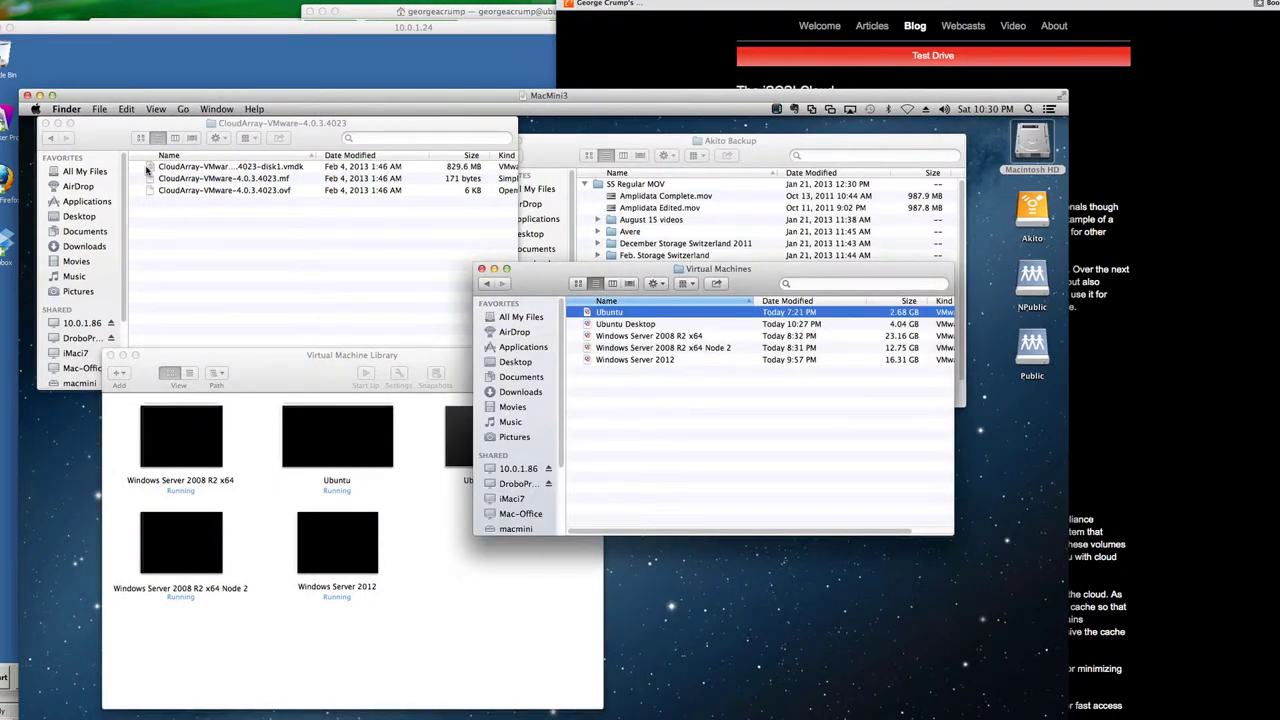
left_click(150, 171)
Step: Copy the disk, manifest and .ovf CloudArray-VMware-4.0.3.4023 files into the Virtual Machines folder
left_click(150, 168)
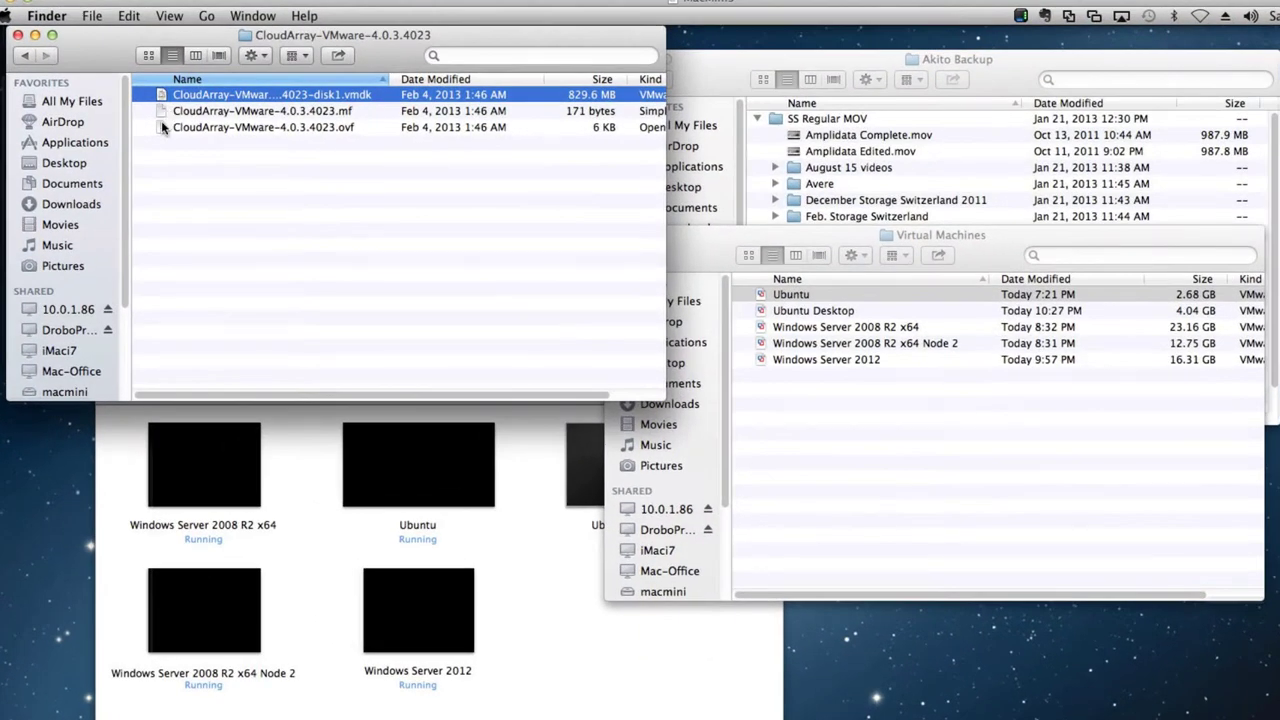
left_click(161, 127, "shift")
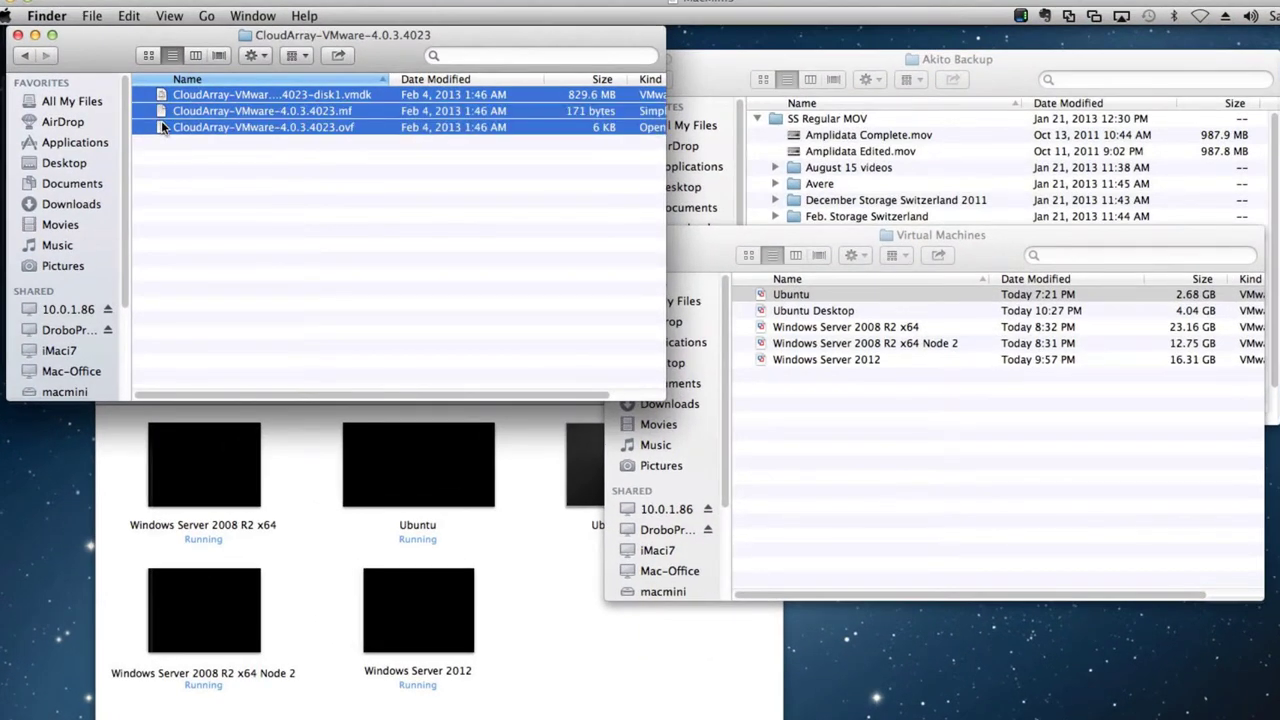
left_click_drag(161, 127, 913, 463)
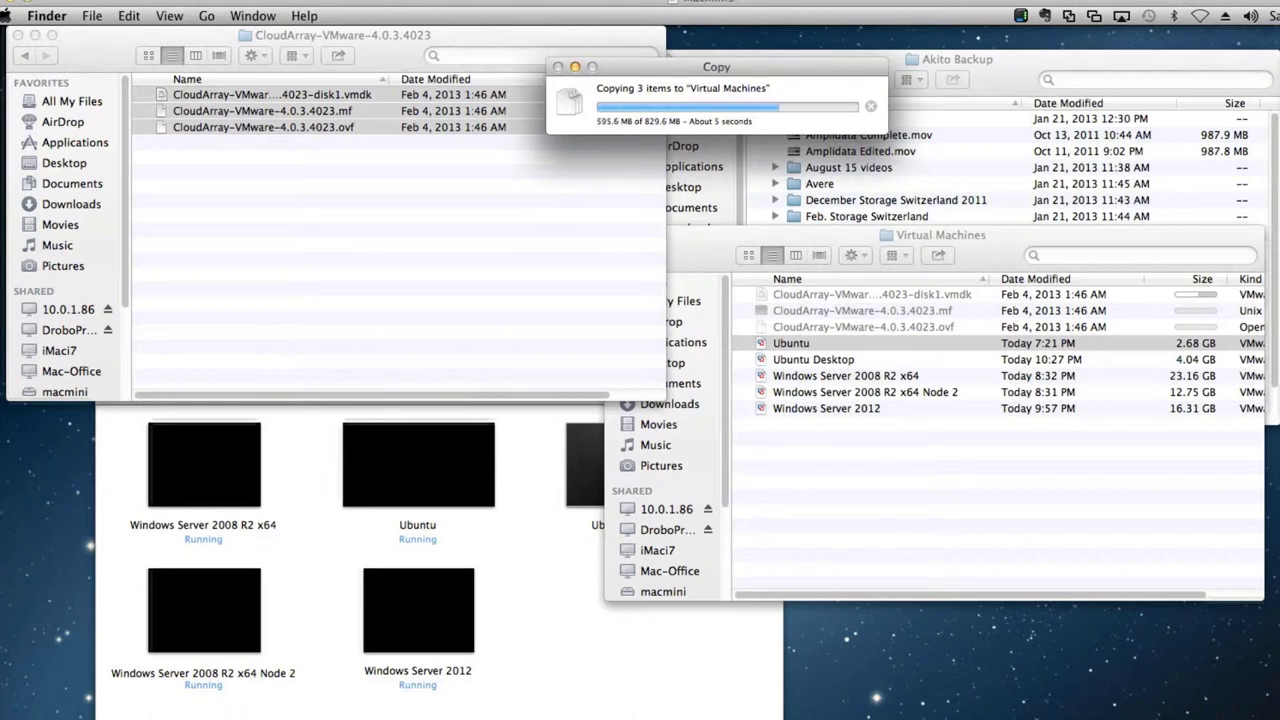
key("super+Tab")
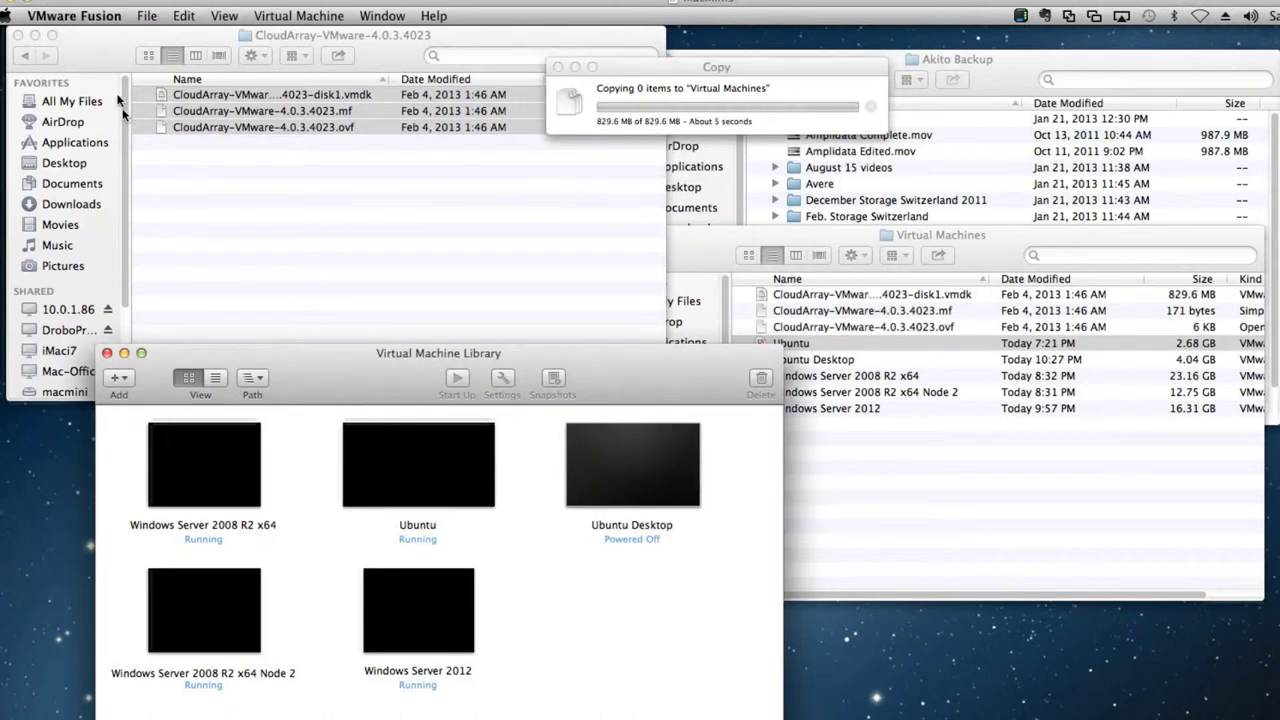
Step: Import CloudArray-VMware-4.0.3.4023.ovf, keeping the suggested name CloudArray-VMware-4.0.3.4023
left_click(147, 16)
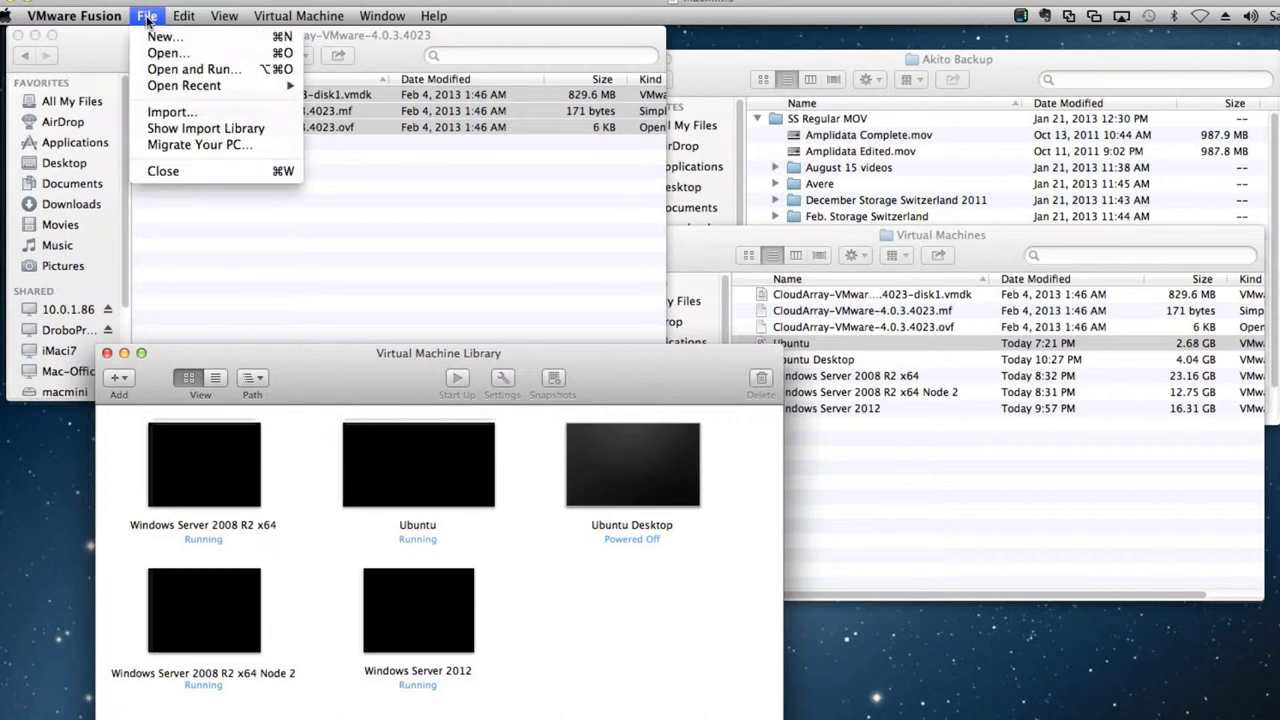
left_click(155, 114)
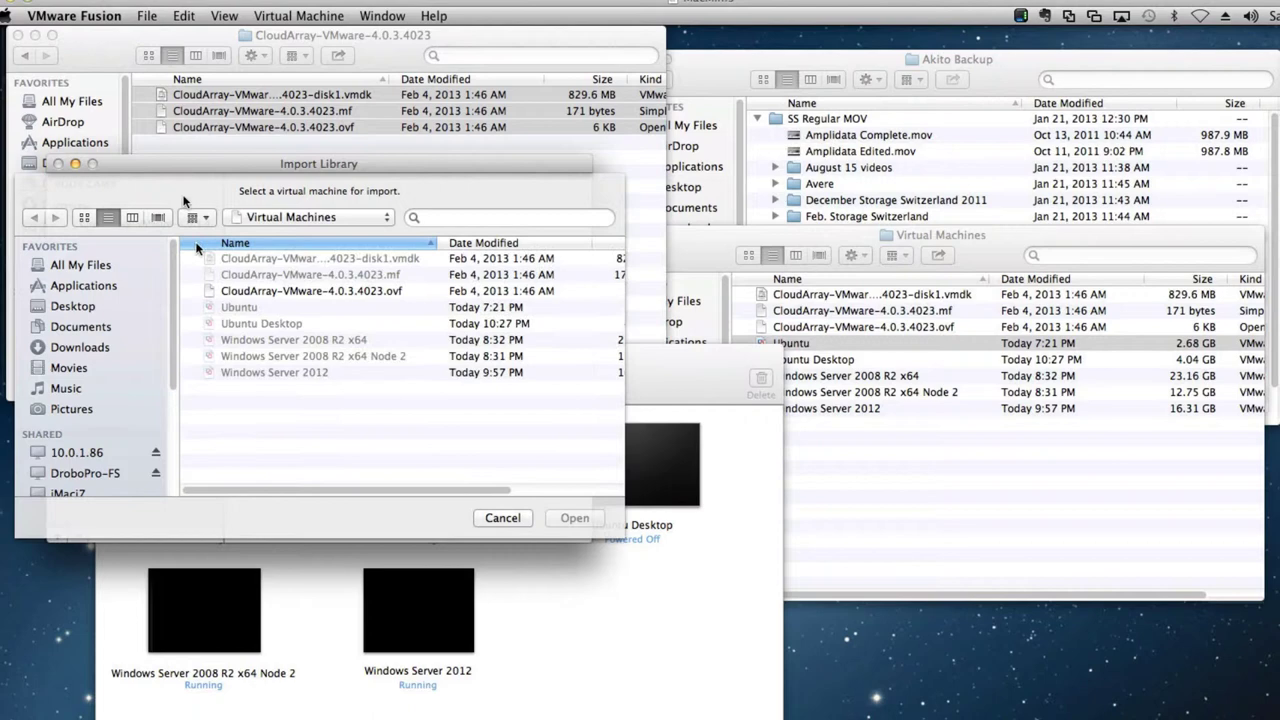
left_click(217, 292)
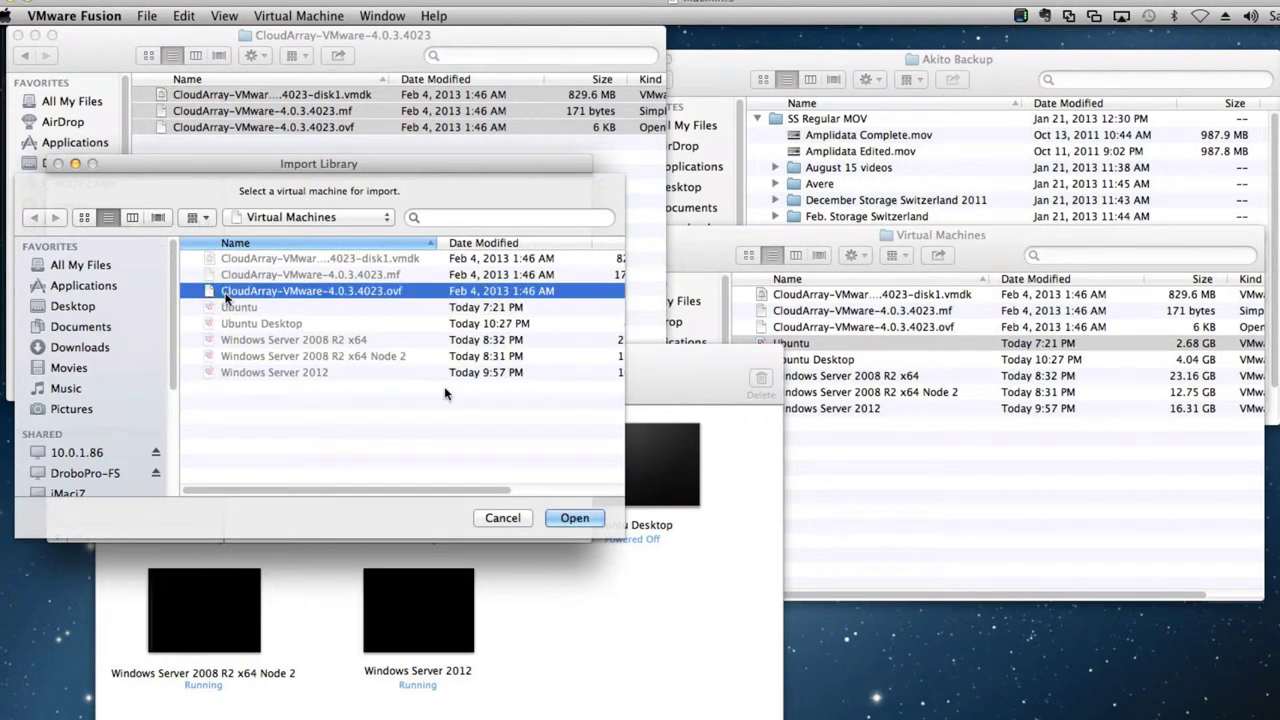
left_click(575, 518)
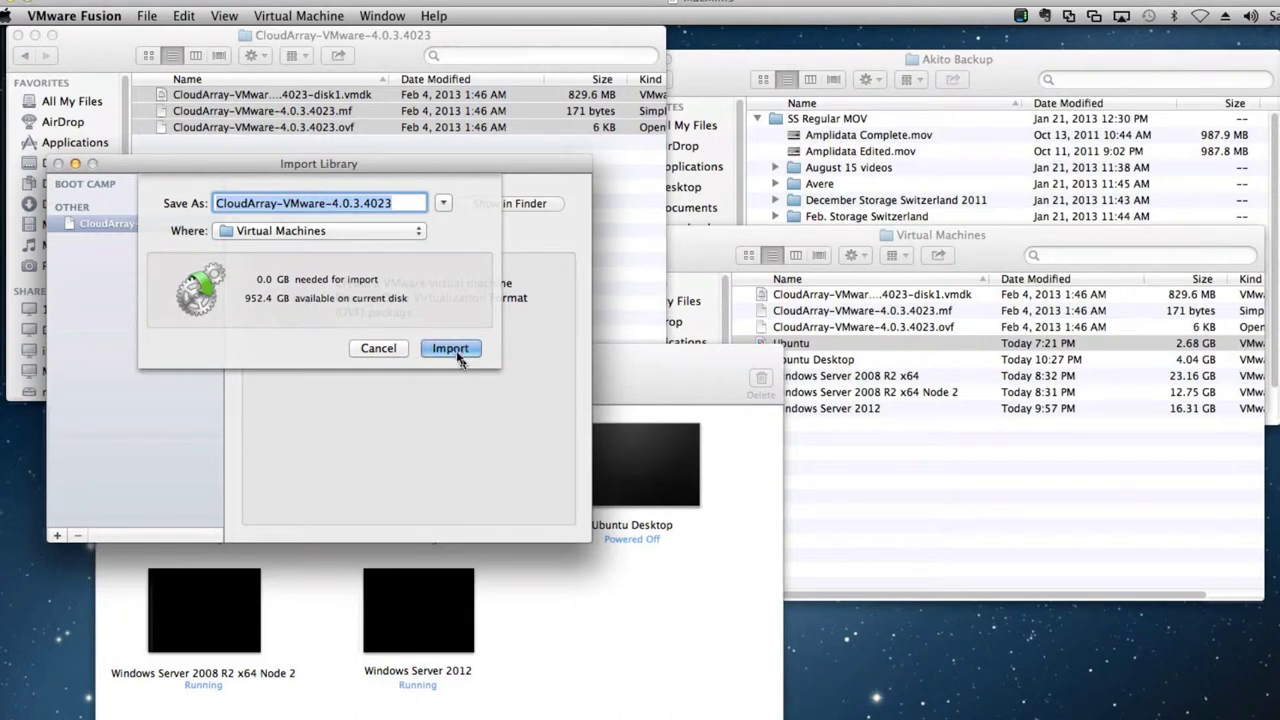
left_click(455, 348)
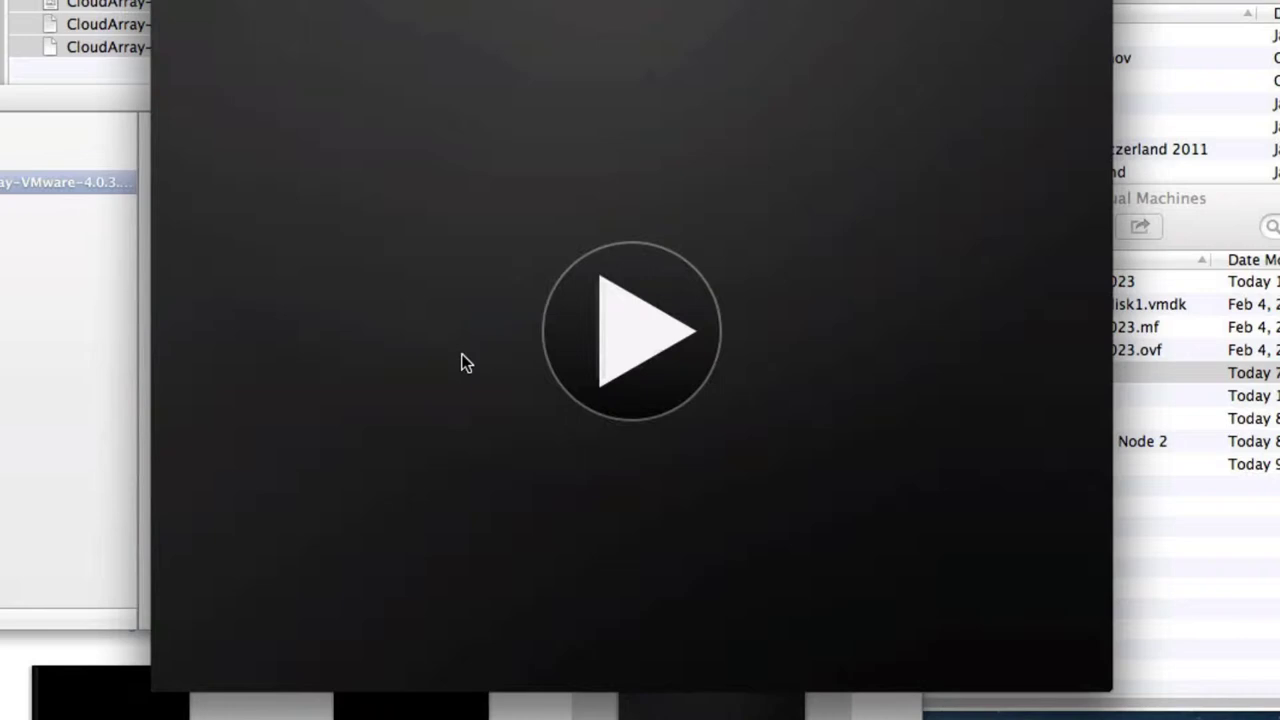
Step: Power on the CloudArray VM, accept the upgrade, and view its 10.0.1.60 page in Firefox
left_click(650, 343)
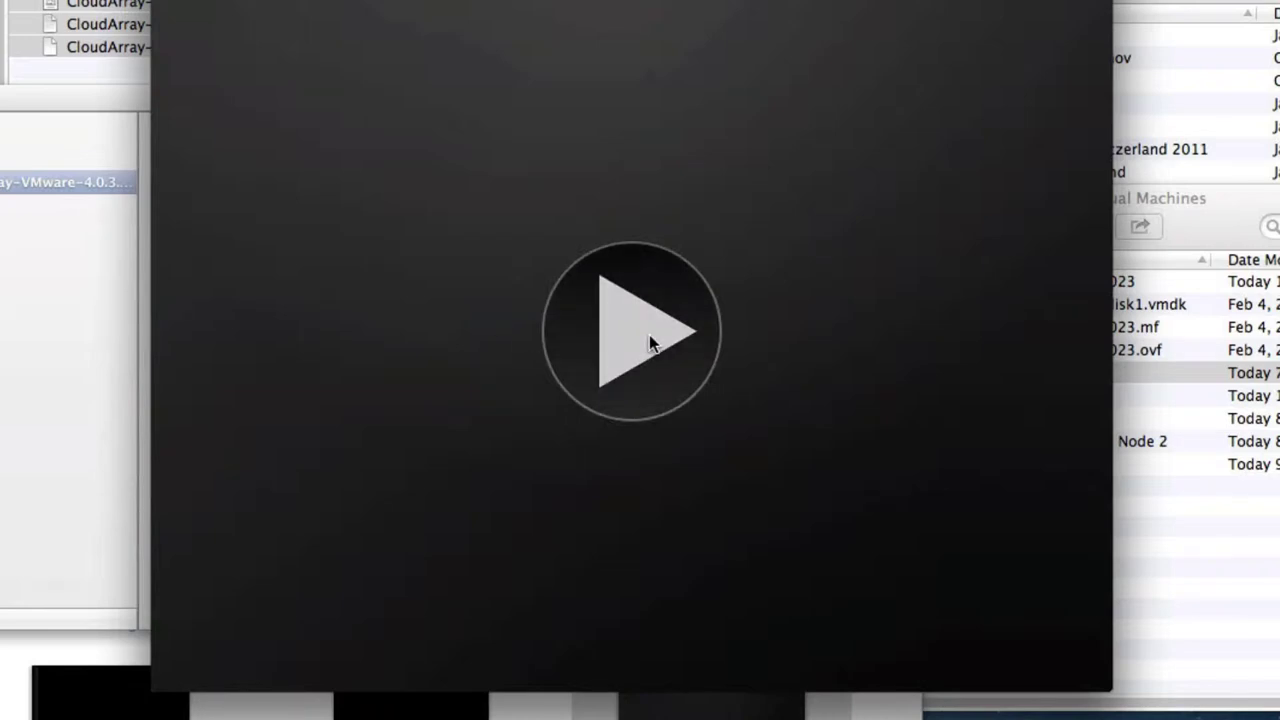
left_click(785, 160)
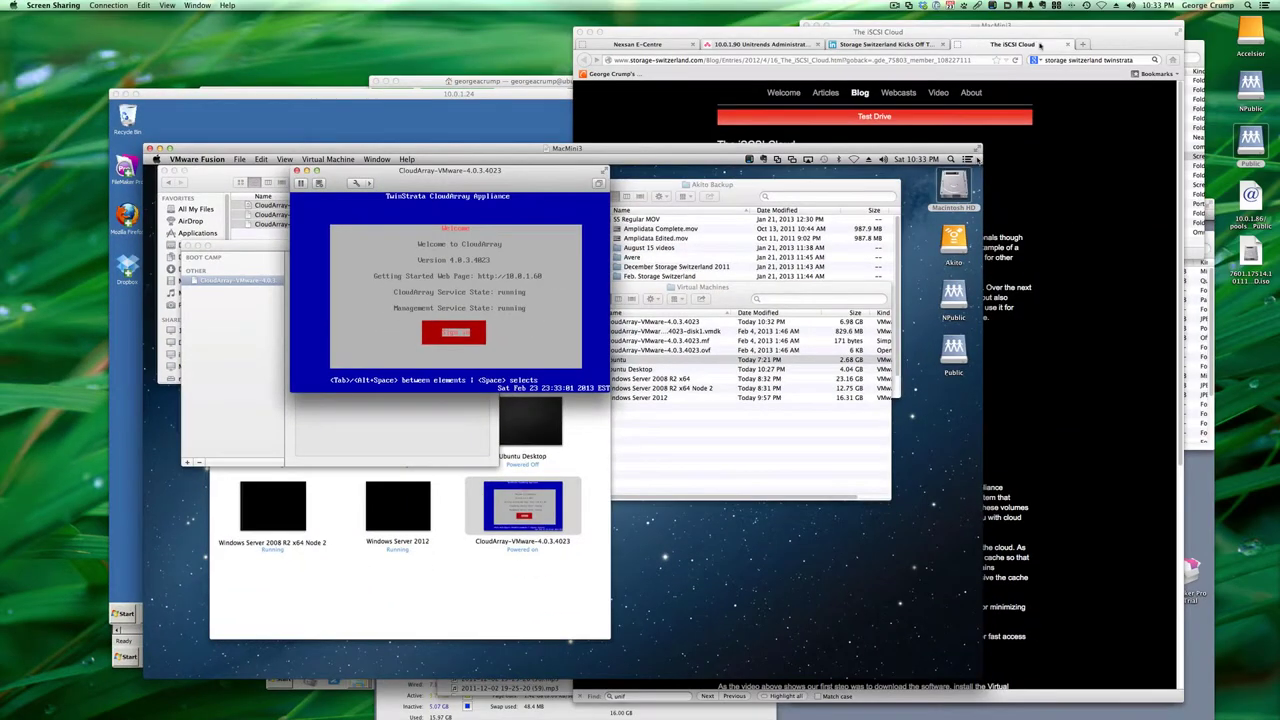
left_click(1040, 44)
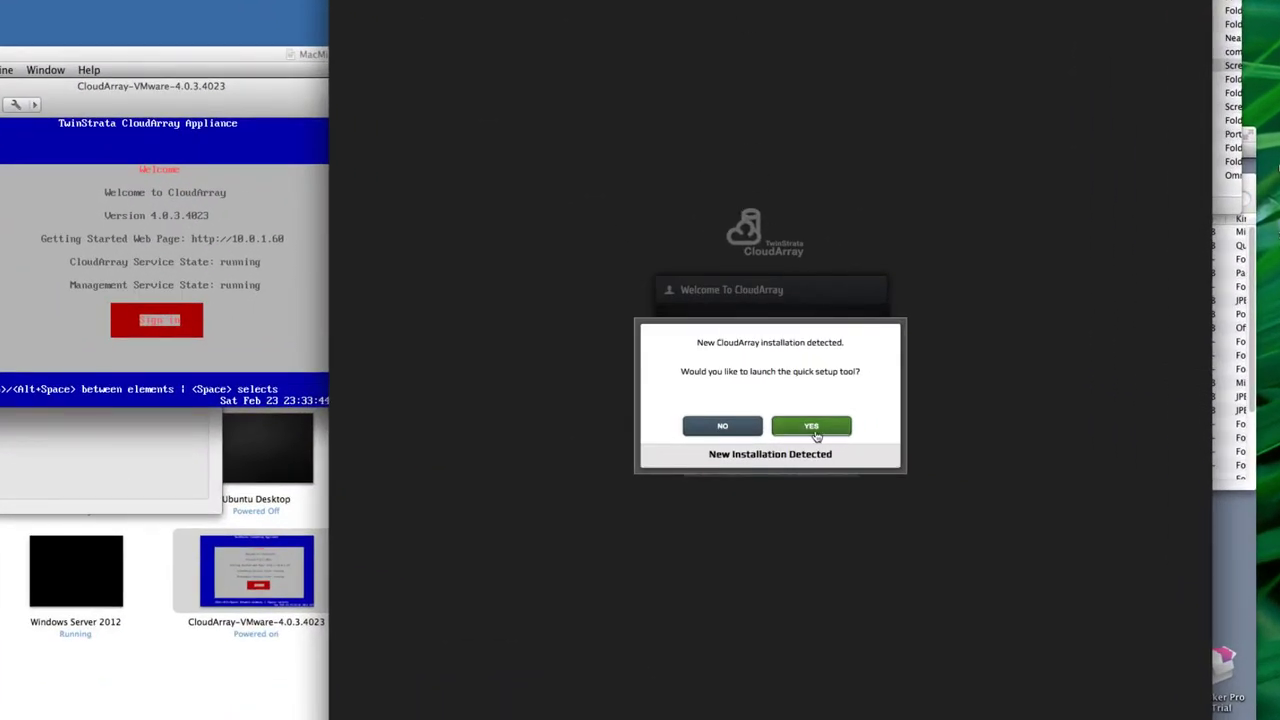
Step: Launch quick setup, enter the account e-mail and admin login details, and accept the EULA
left_click(810, 428)
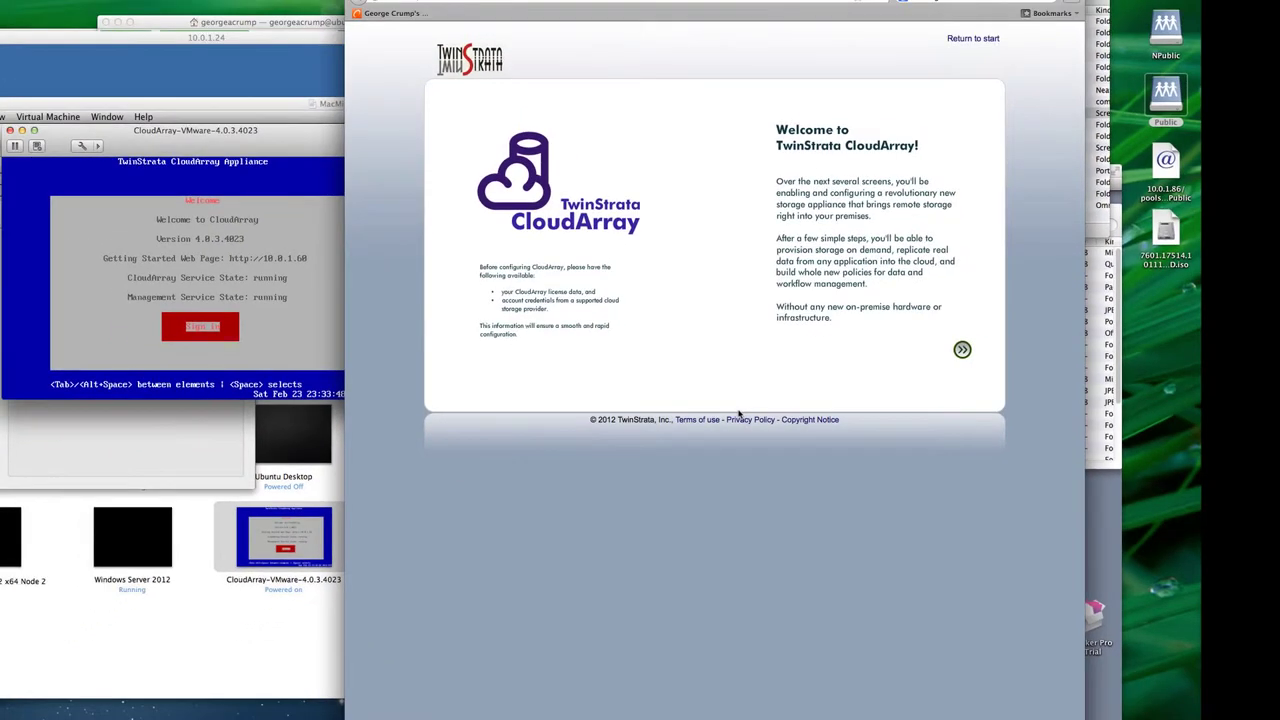
left_click(962, 349)
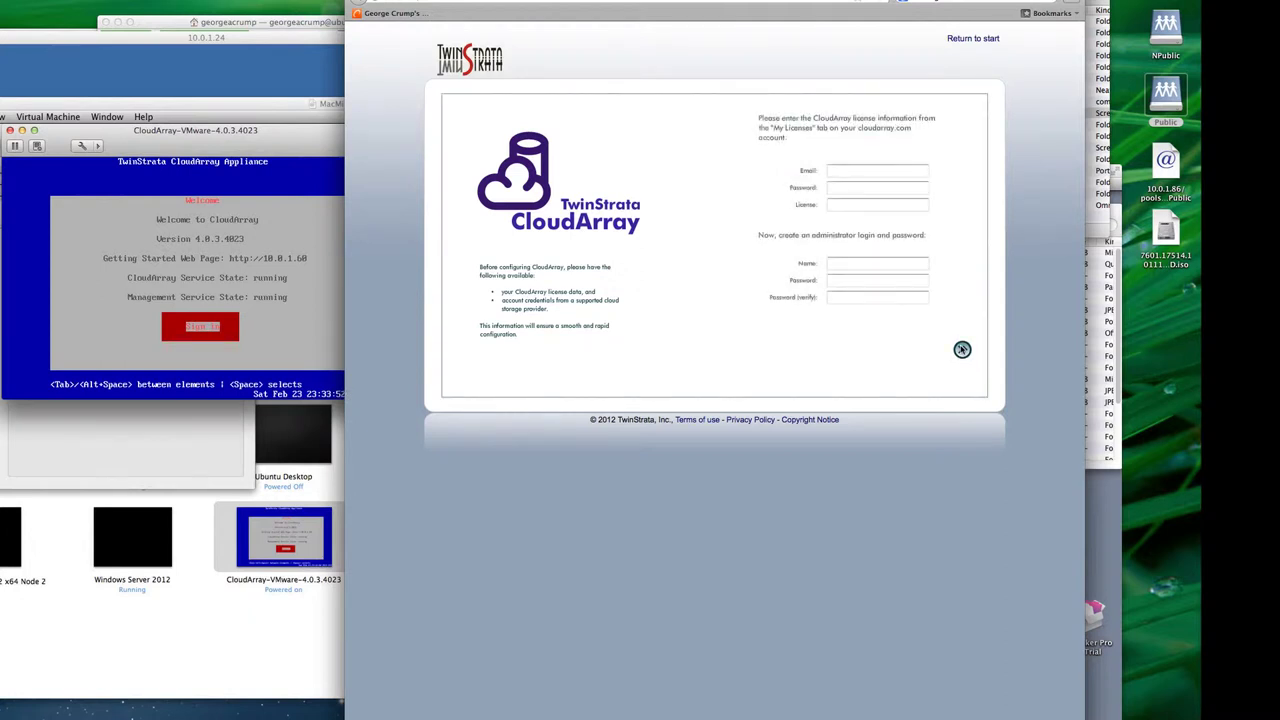
left_click(864, 171)
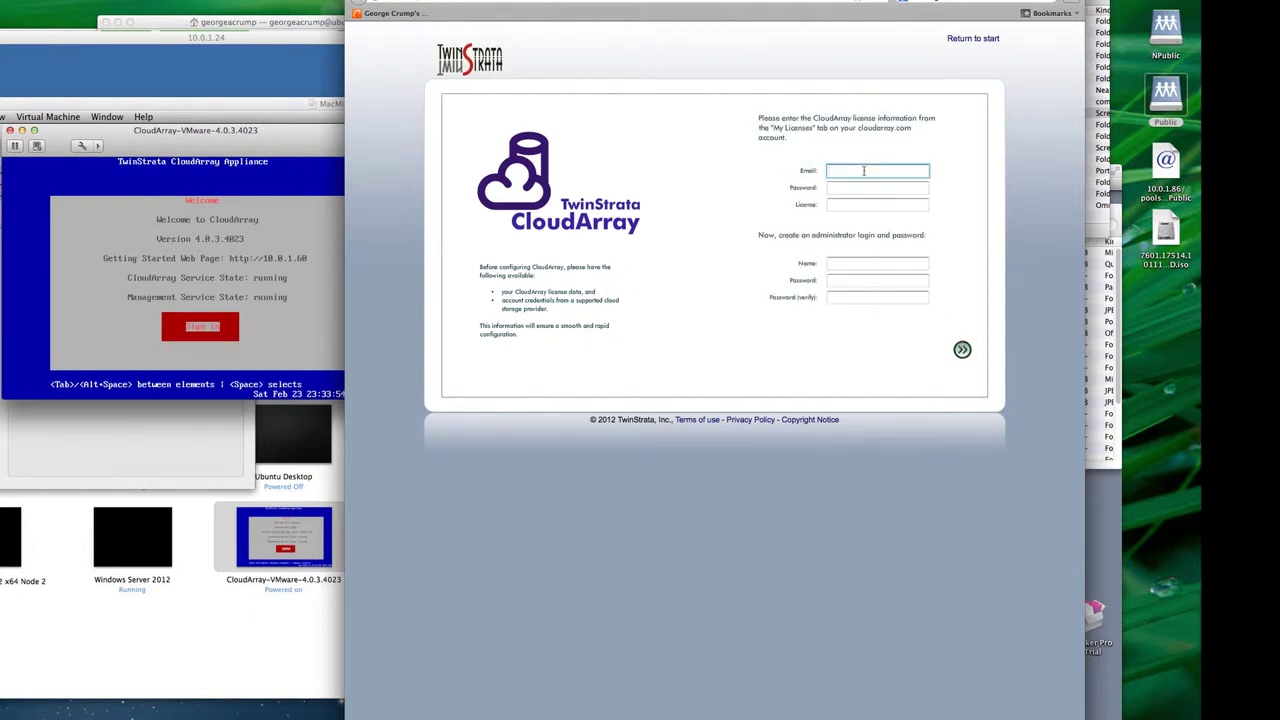
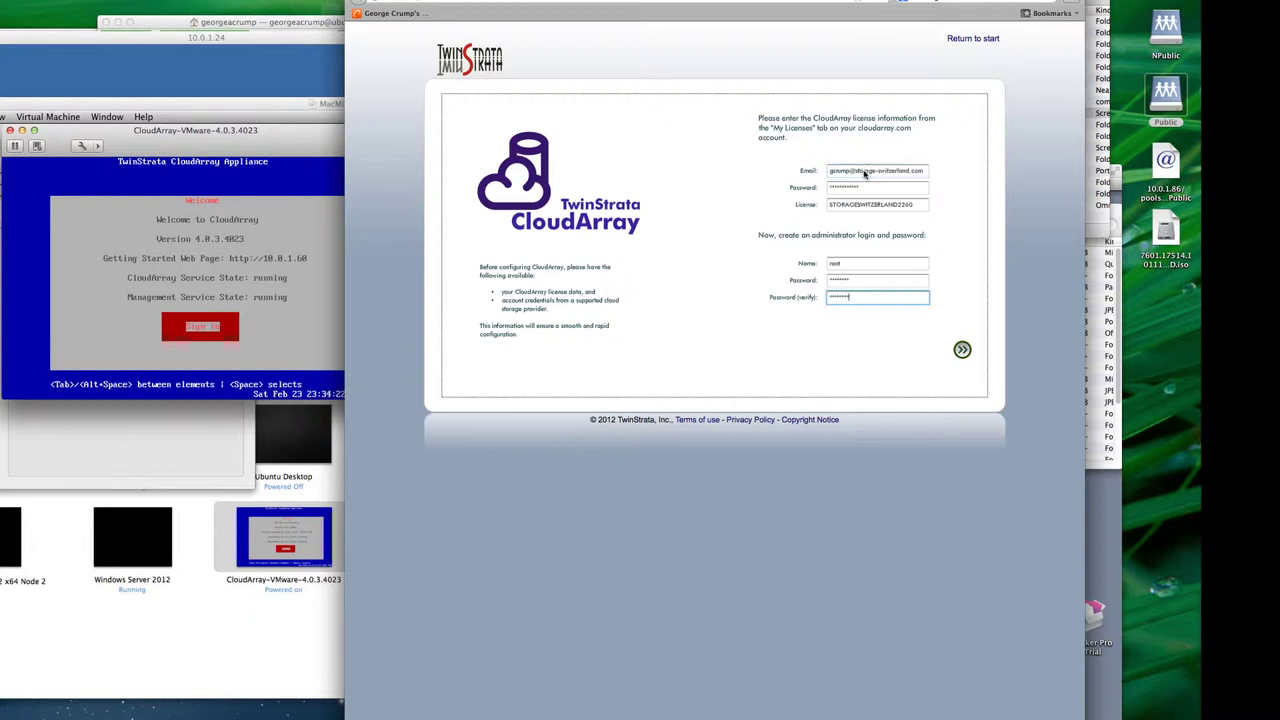
left_click(962, 350)
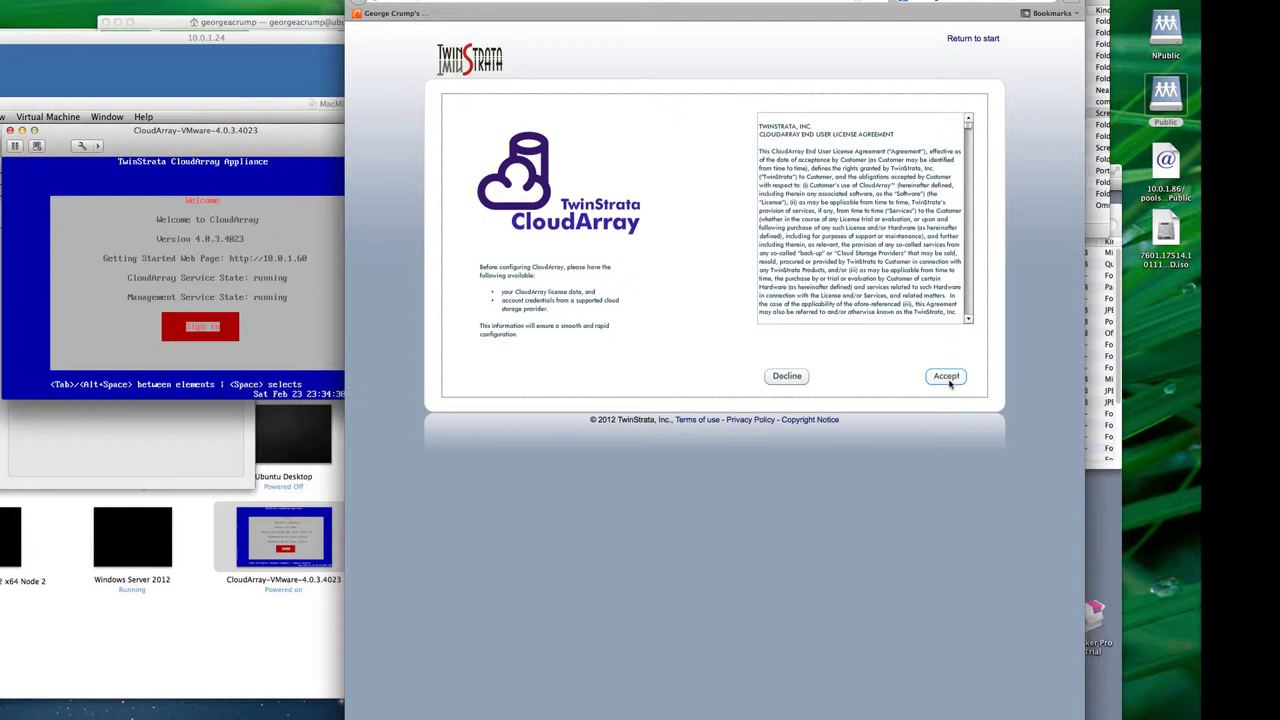
left_click(946, 377)
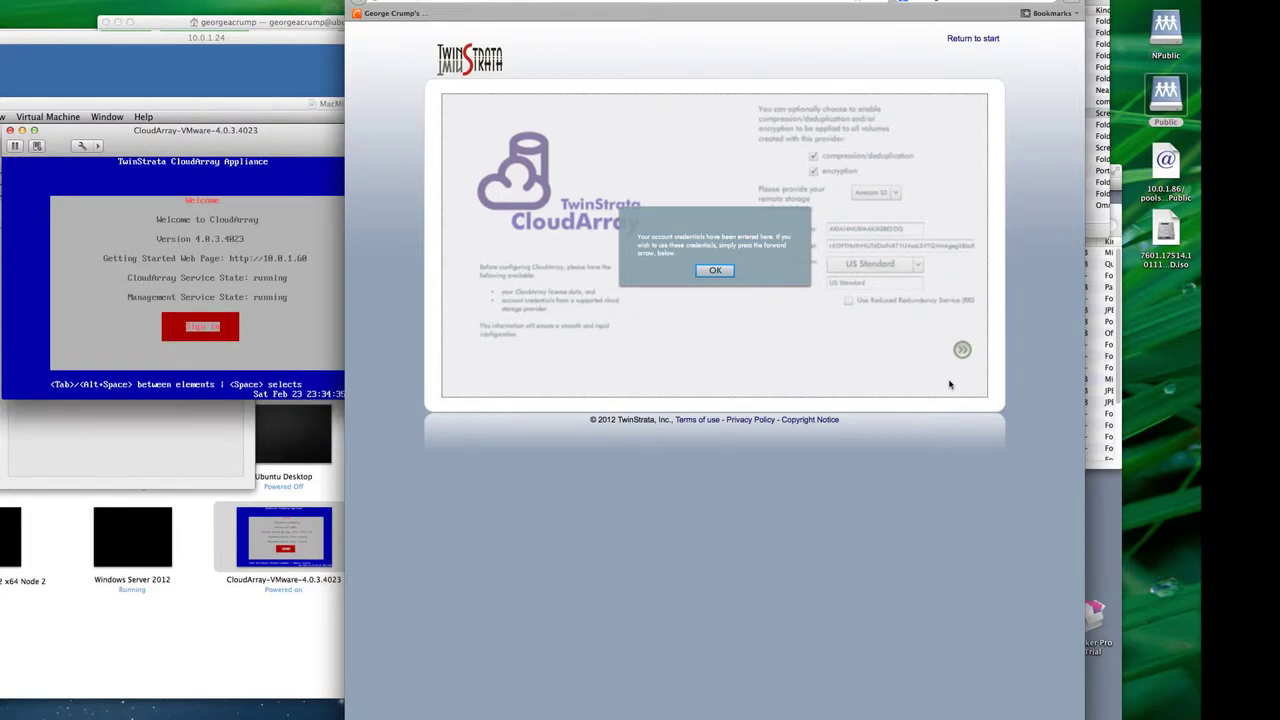
Step: Save the pre-entered Amazon S3 credentials and go to the CloudArray Control console
left_click(716, 271)
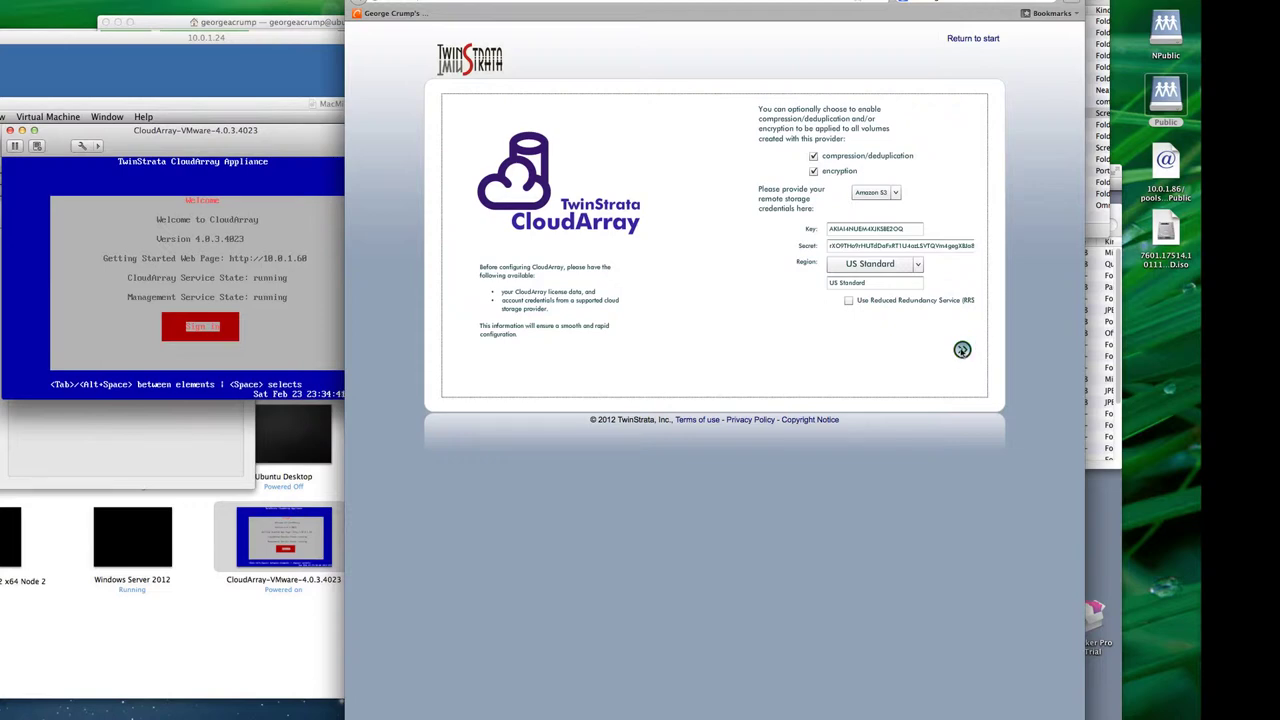
left_click(962, 349)
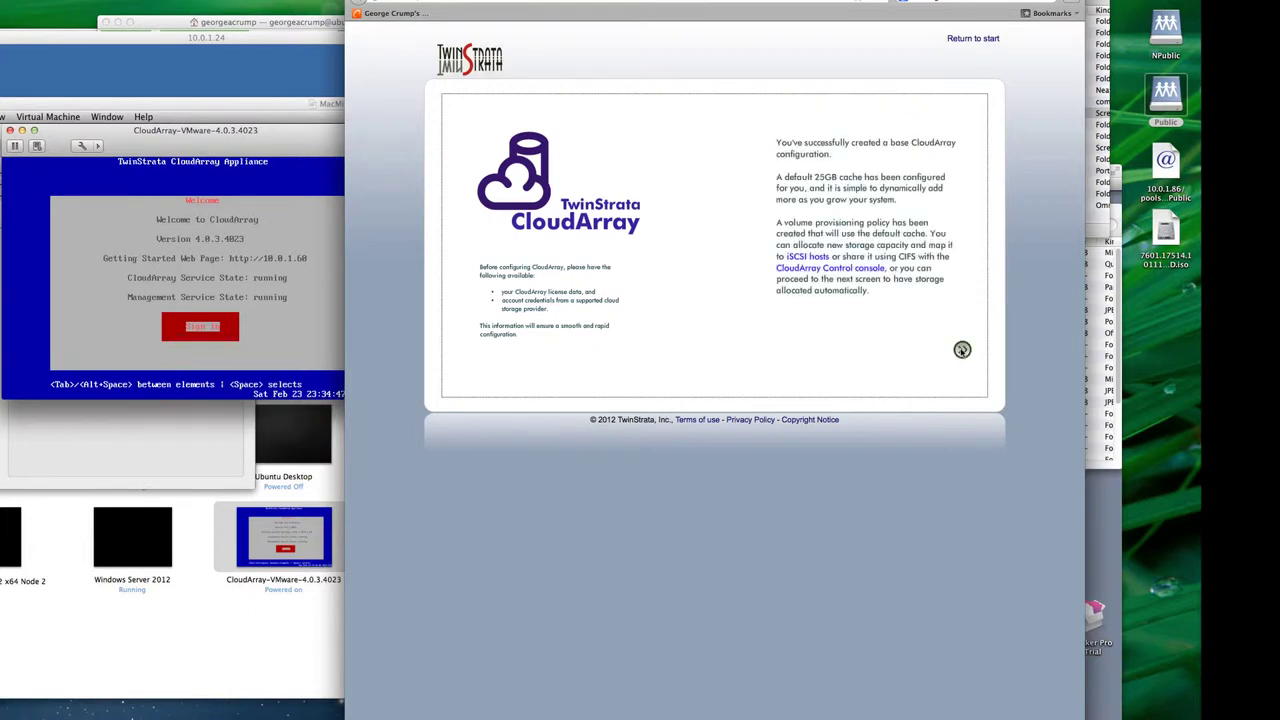
left_click(860, 272)
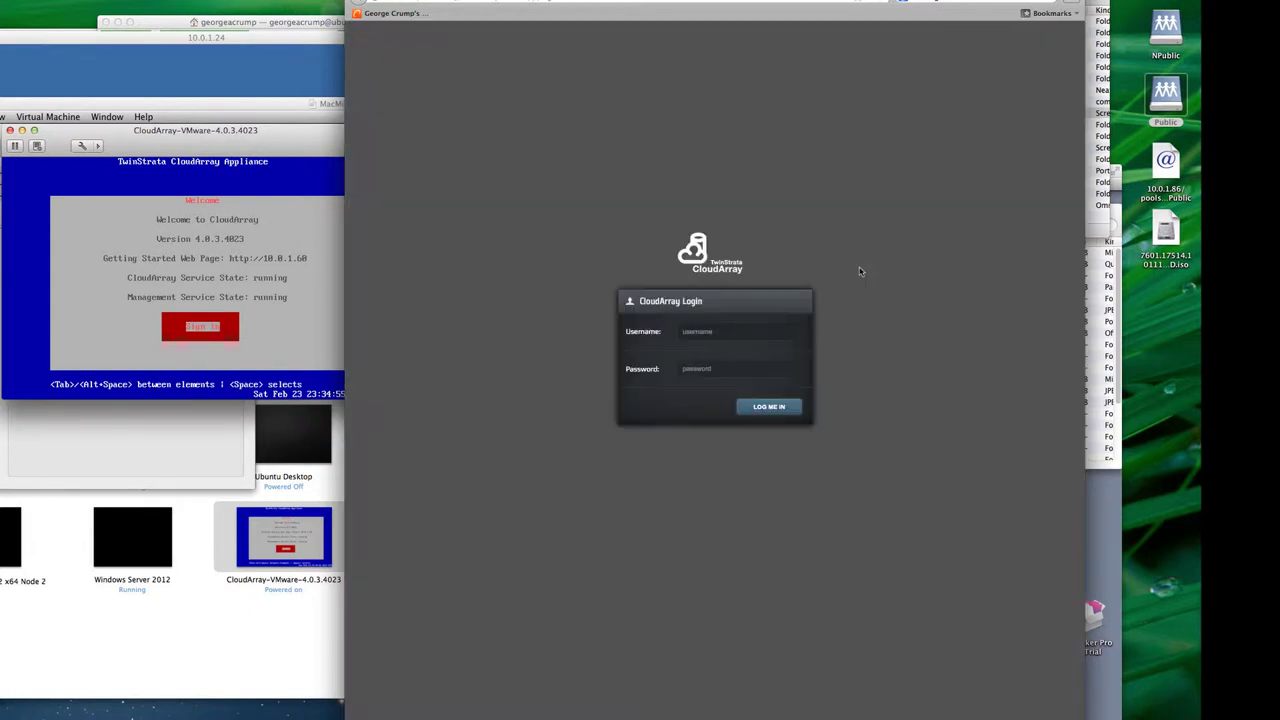
Step: Log in with the admin password, view the Windows server client's details, then the empty Volumes list
type("rootpasswor")
left_click(771, 407)
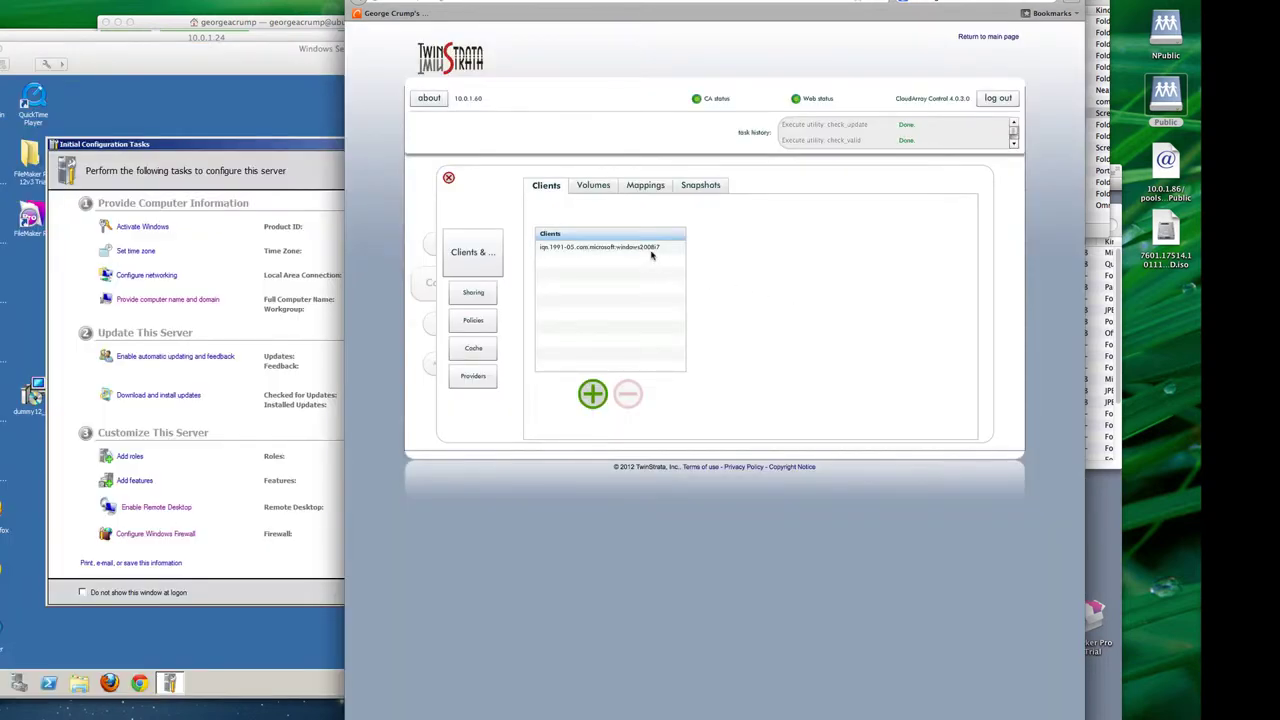
left_click(651, 252)
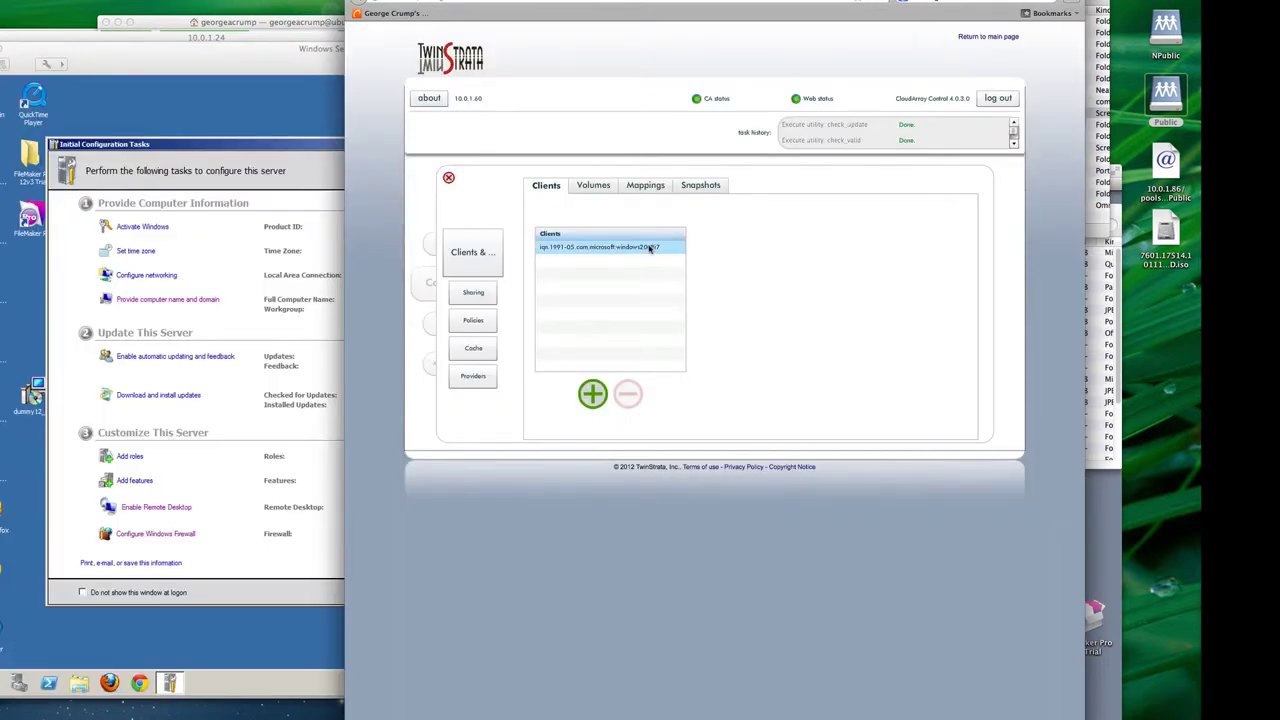
left_click(589, 187)
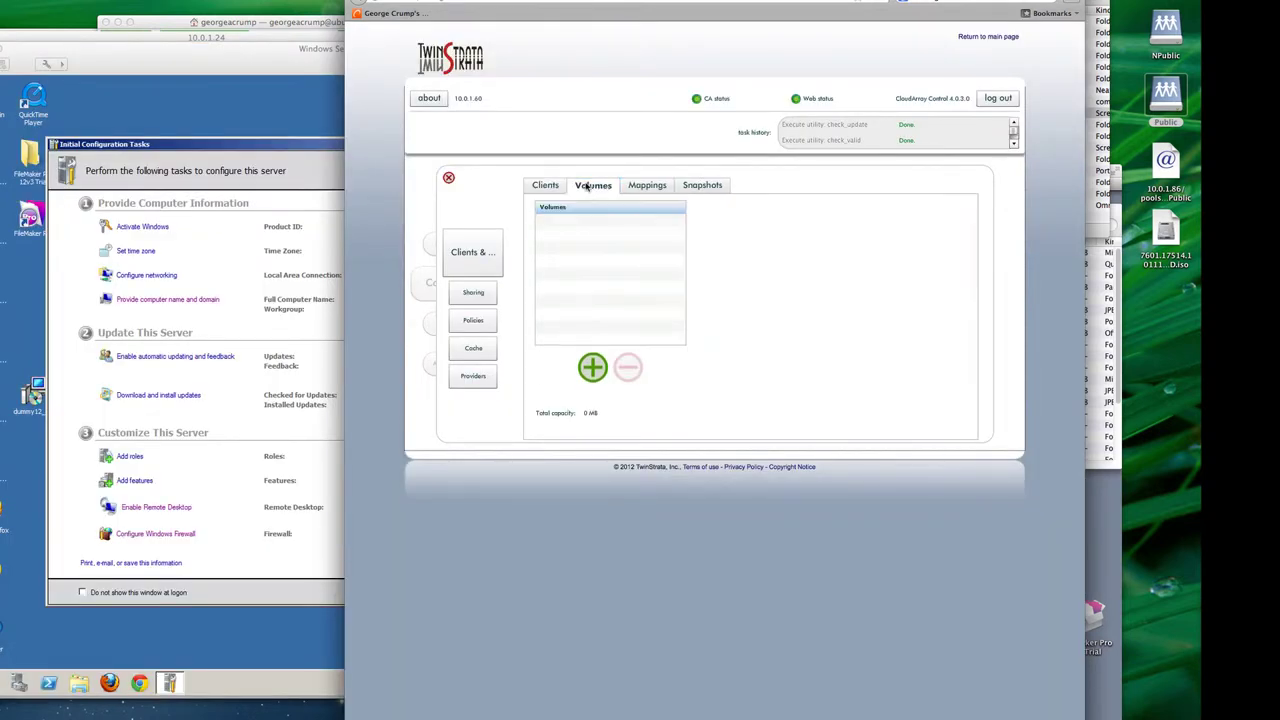
Step: Provision volume Windows2008i7 at 5000 GB with S3 cached policy, mapped to the Windows server client
left_click(592, 367)
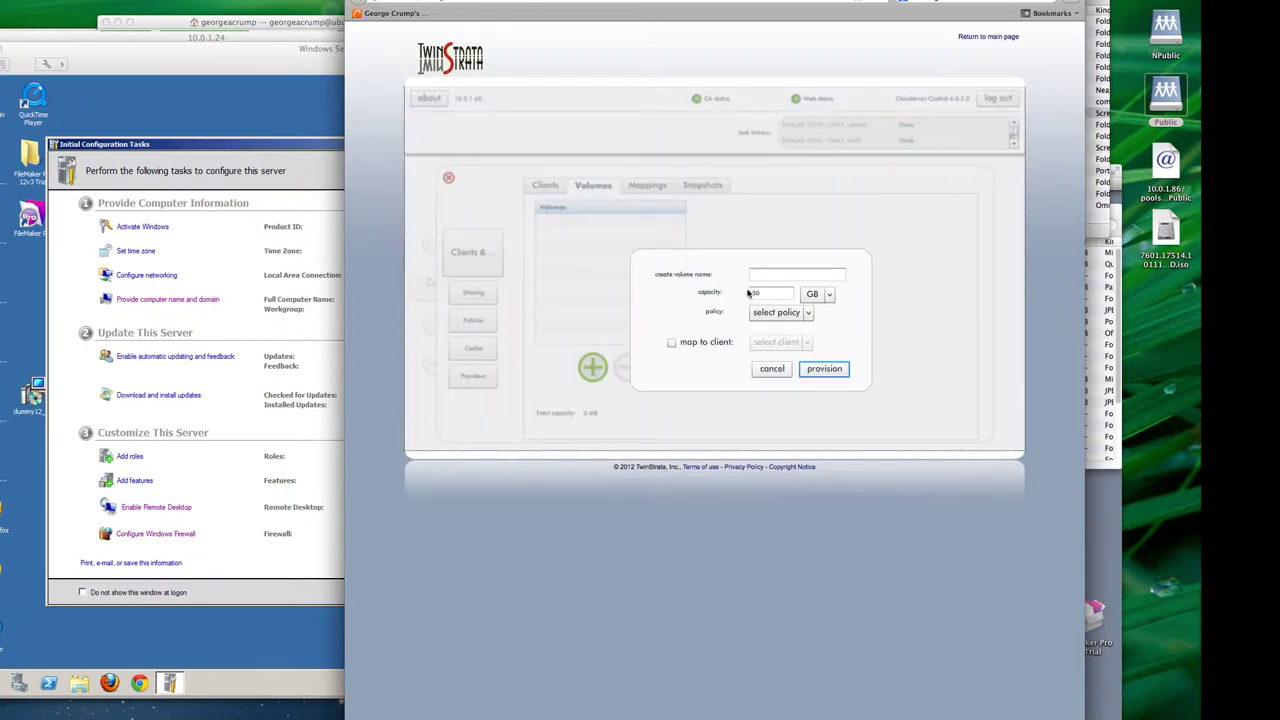
type("Windows2008r")
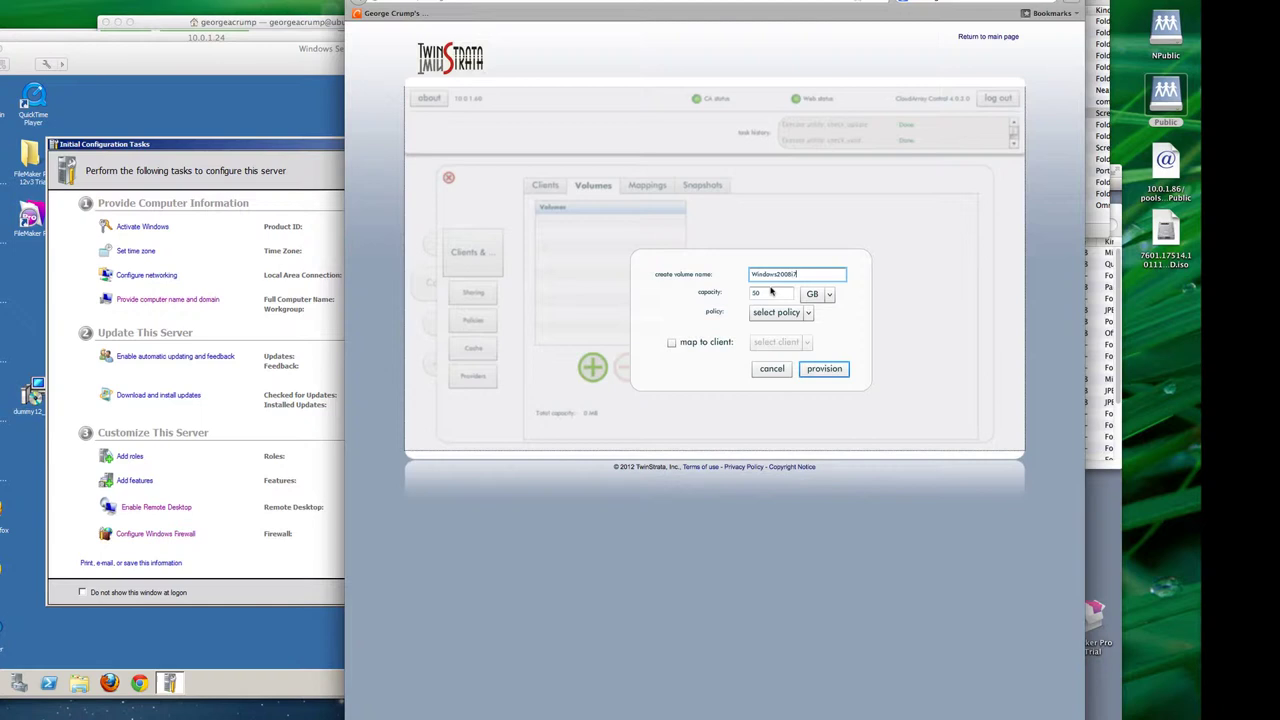
double_click(771, 291)
type("50")
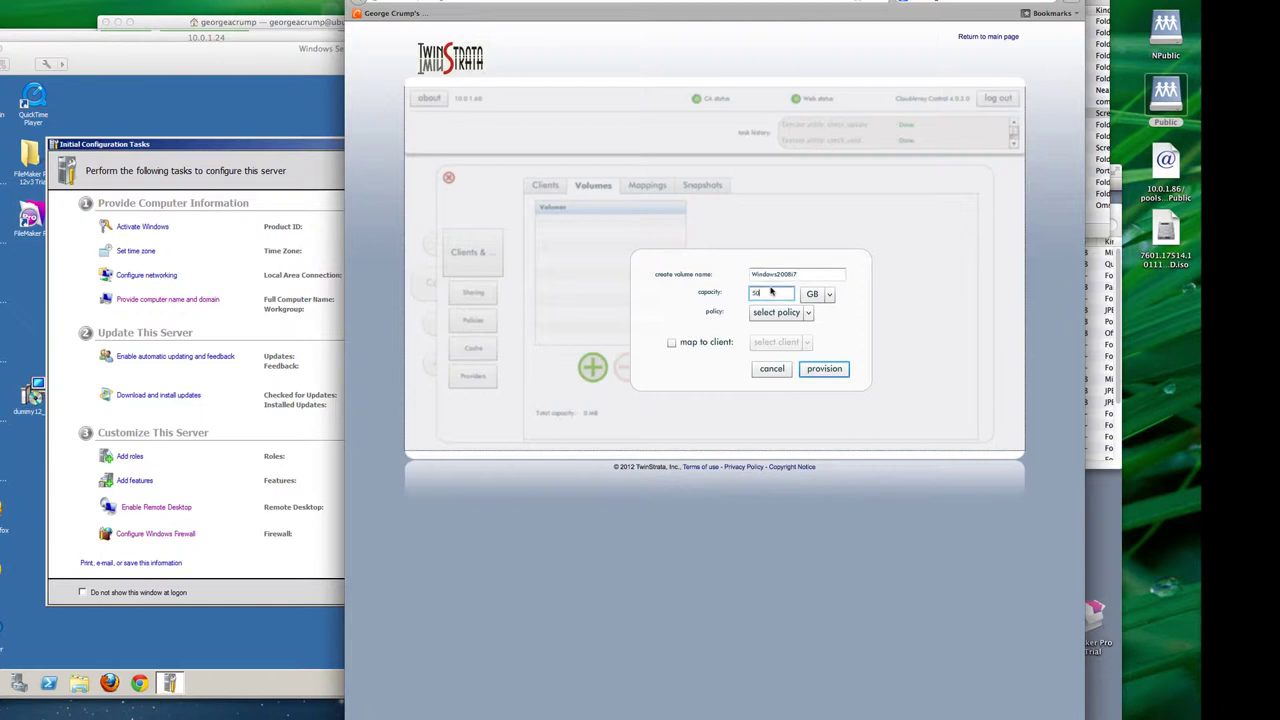
type("00")
left_click(808, 313)
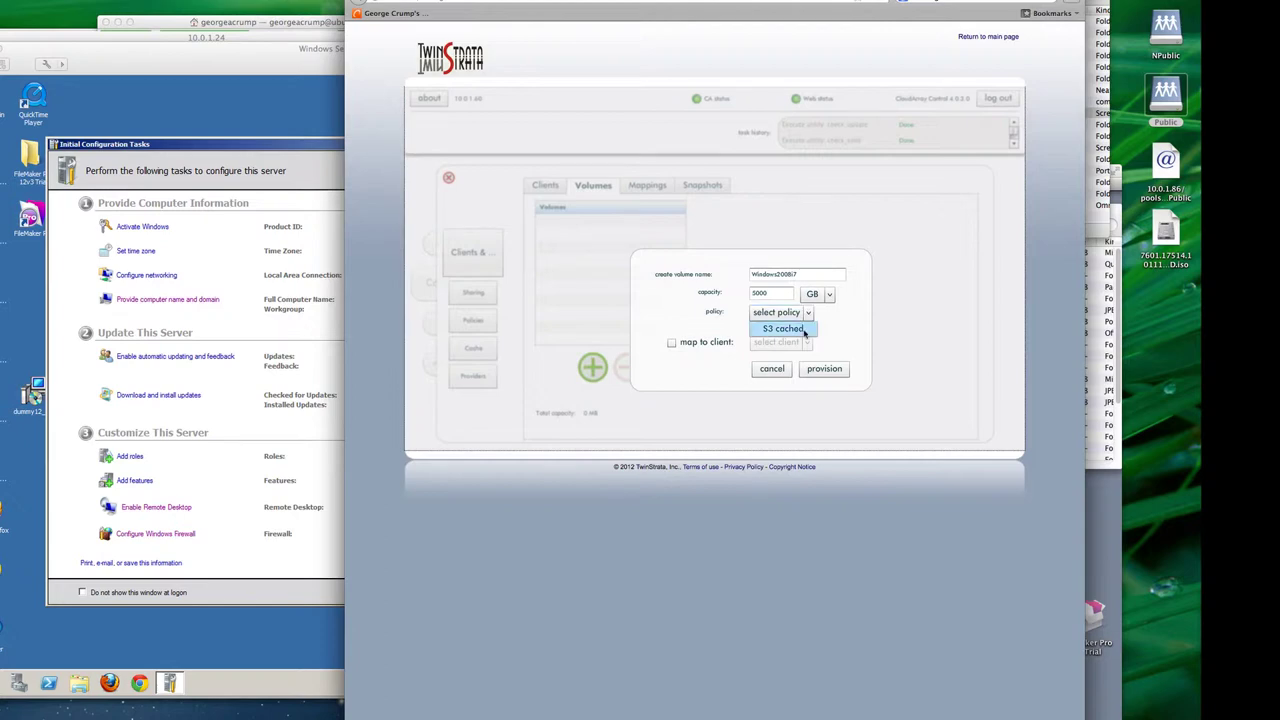
left_click(798, 329)
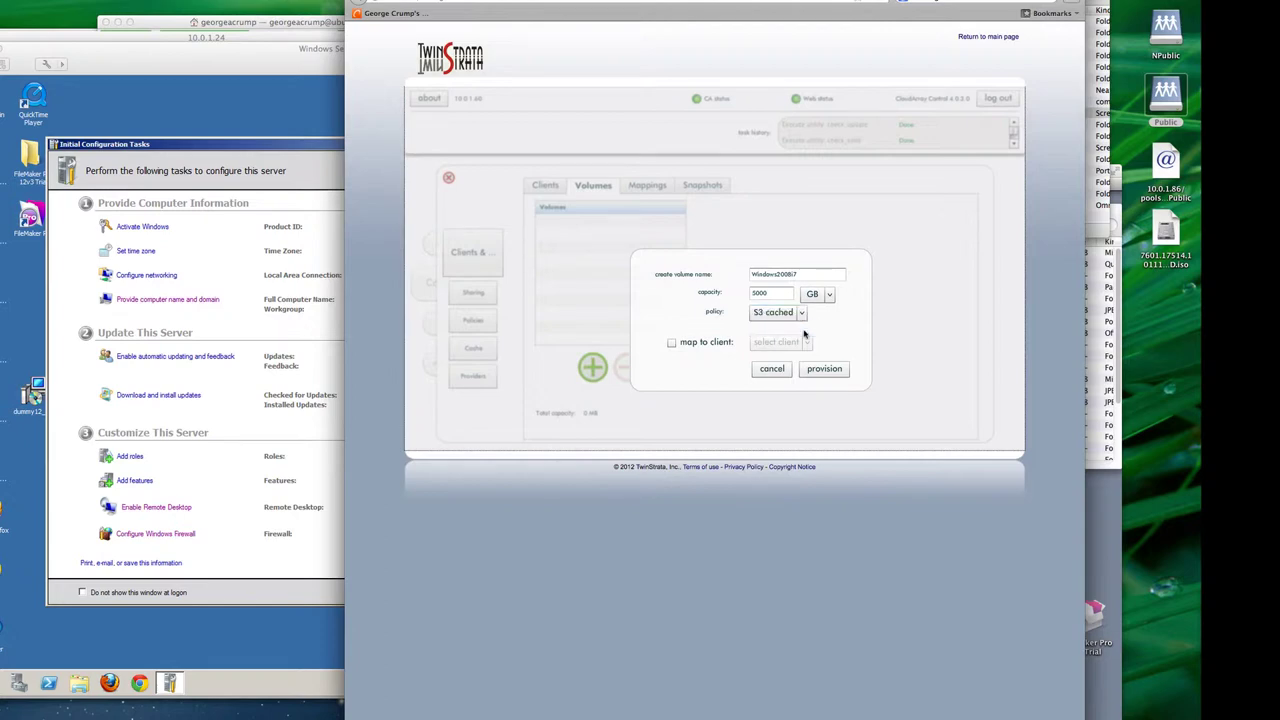
left_click(671, 343)
left_click(807, 342)
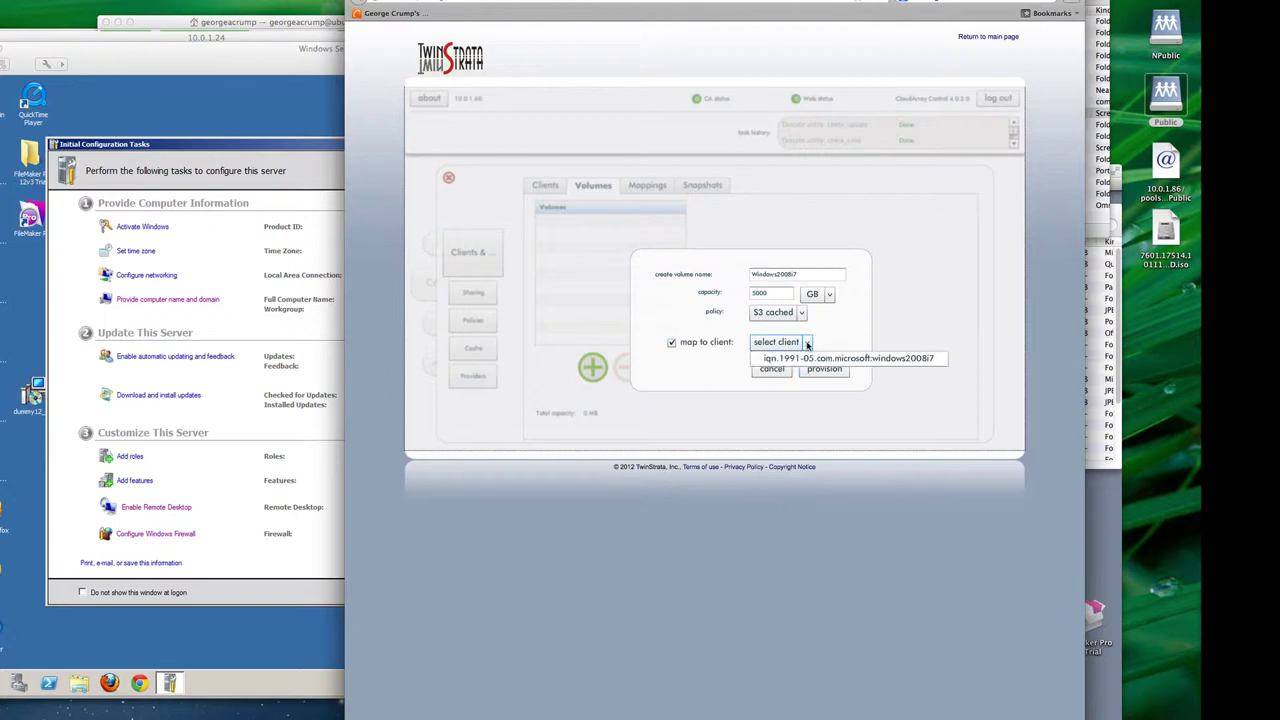
left_click(813, 360)
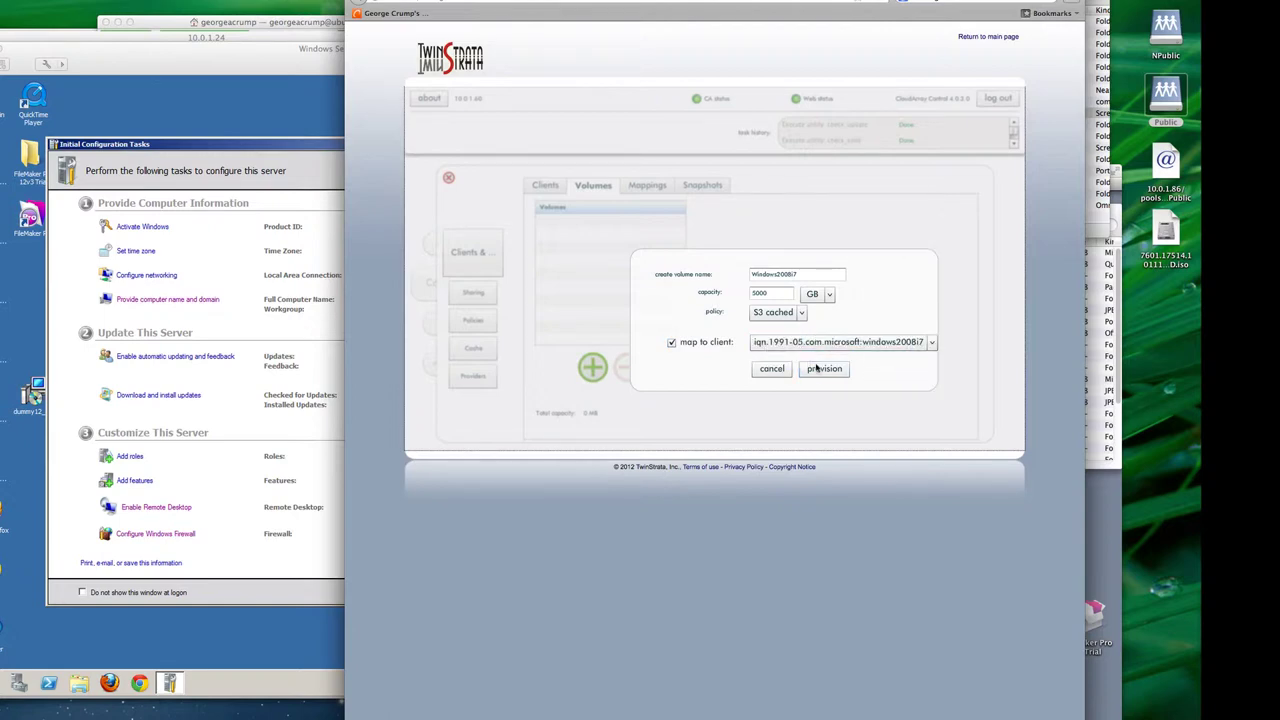
left_click(820, 370)
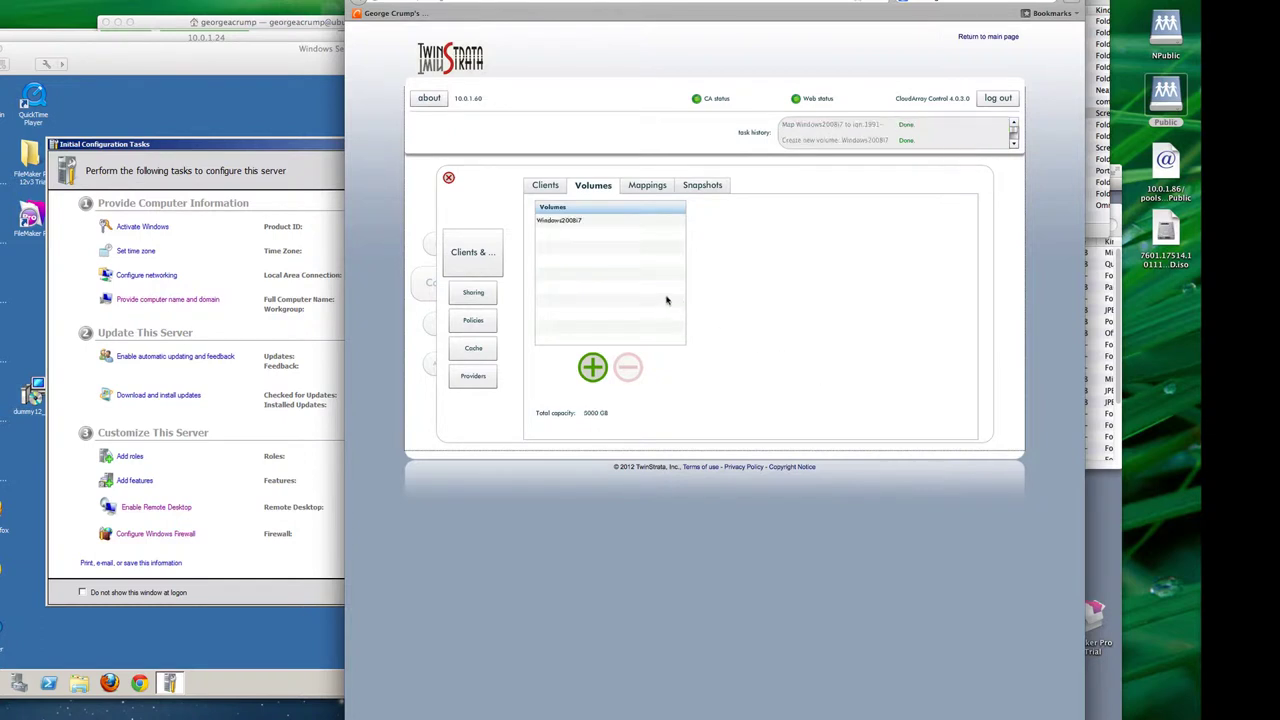
Step: Confirm under Mappings that the new volume is listed for the Windows server client
left_click(640, 187)
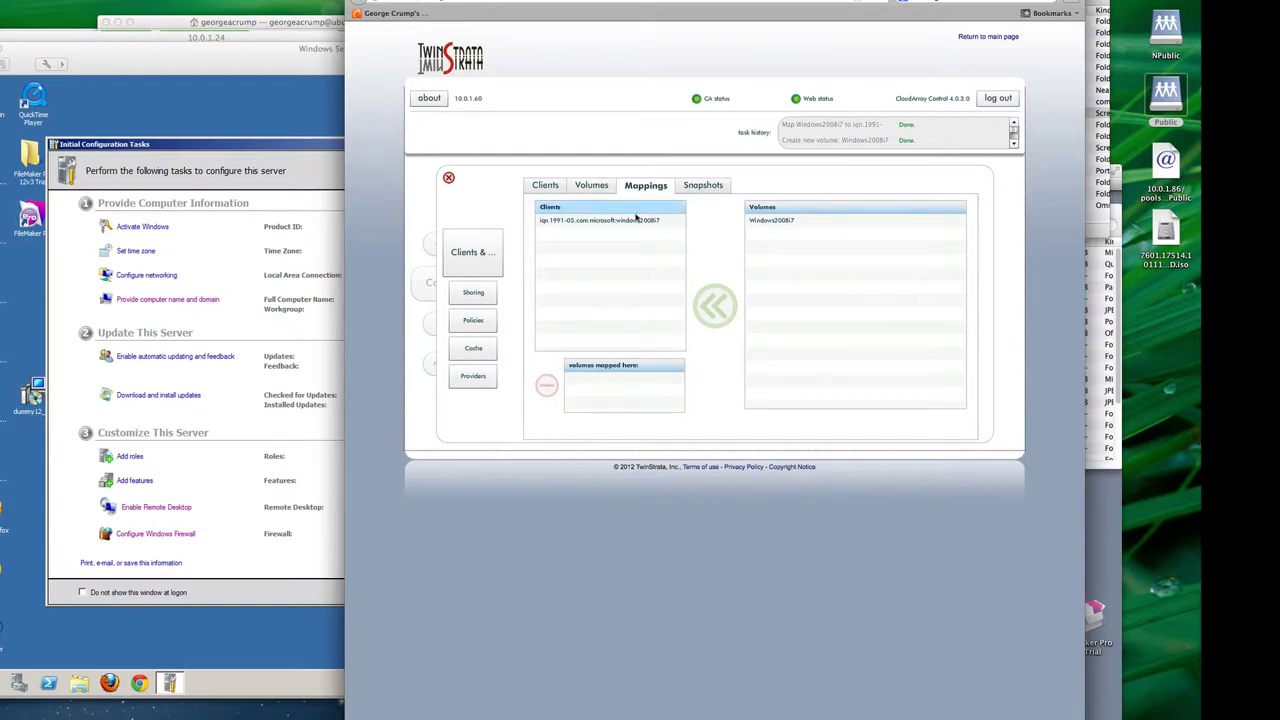
left_click(636, 219)
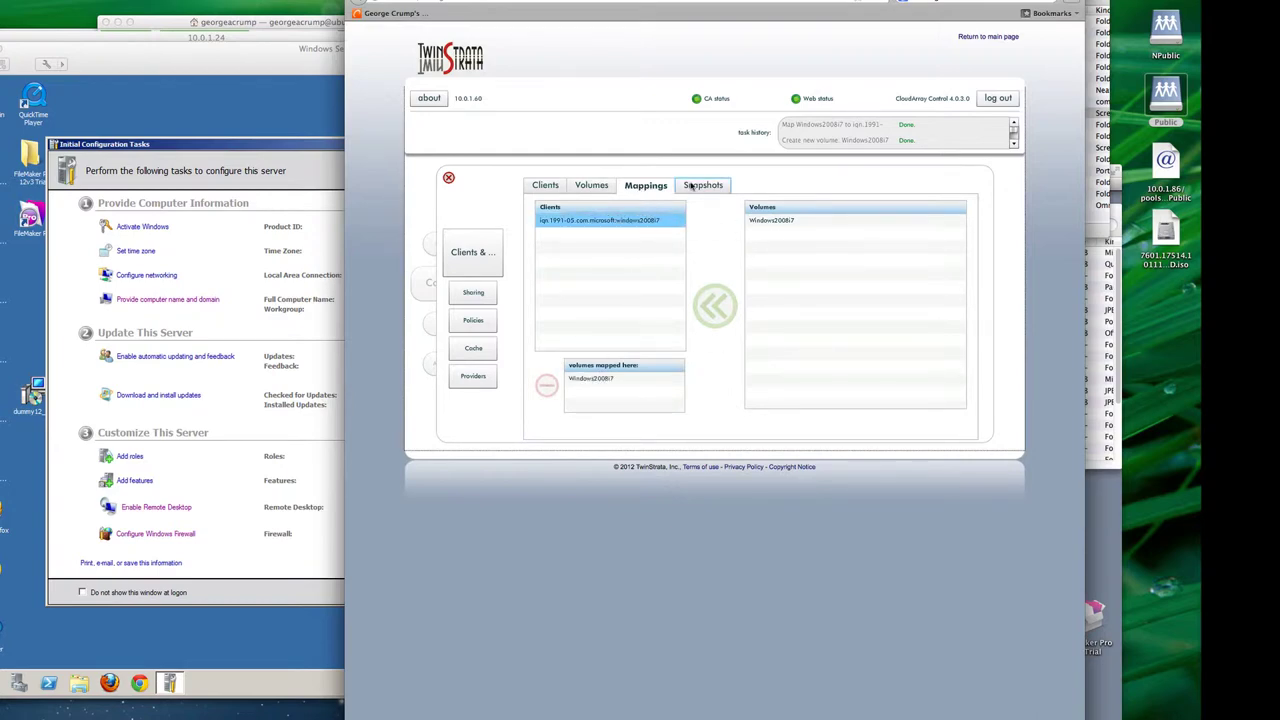
left_click(546, 185)
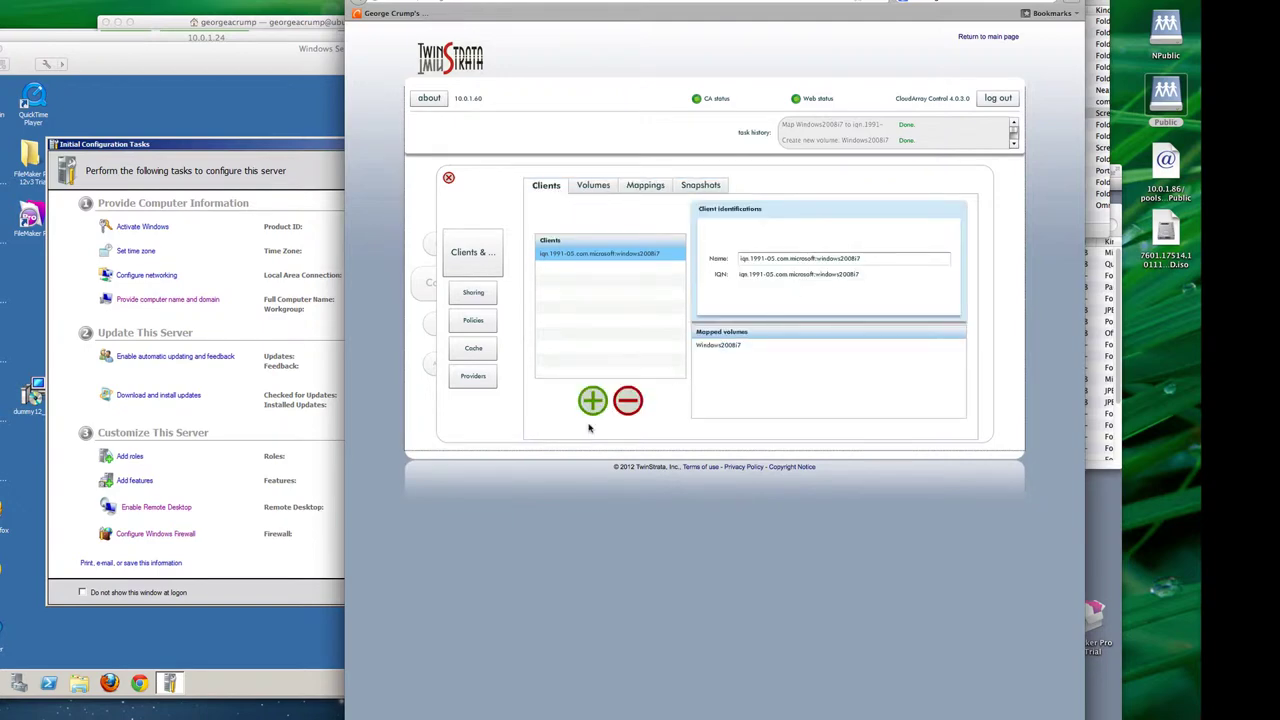
Step: Launch the iSCSI Initiator and quick-connect to the CloudArray target 10.0.1.60
left_click(305, 152)
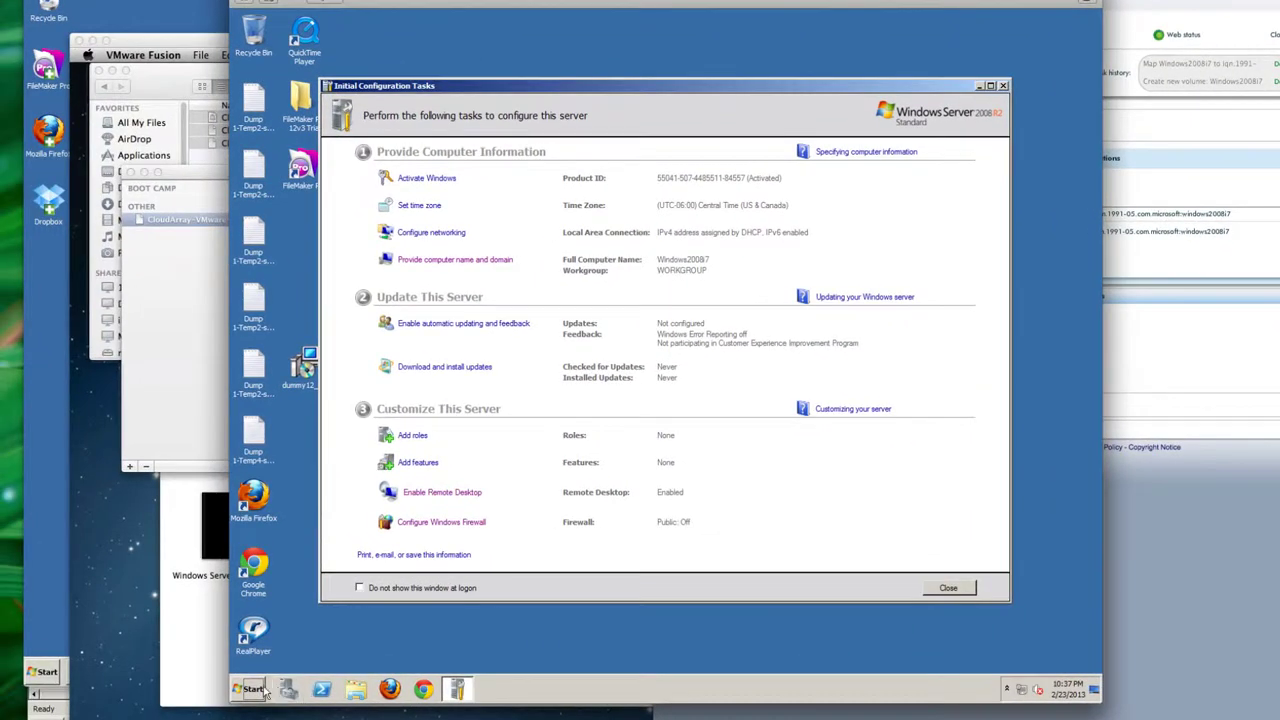
left_click(258, 690)
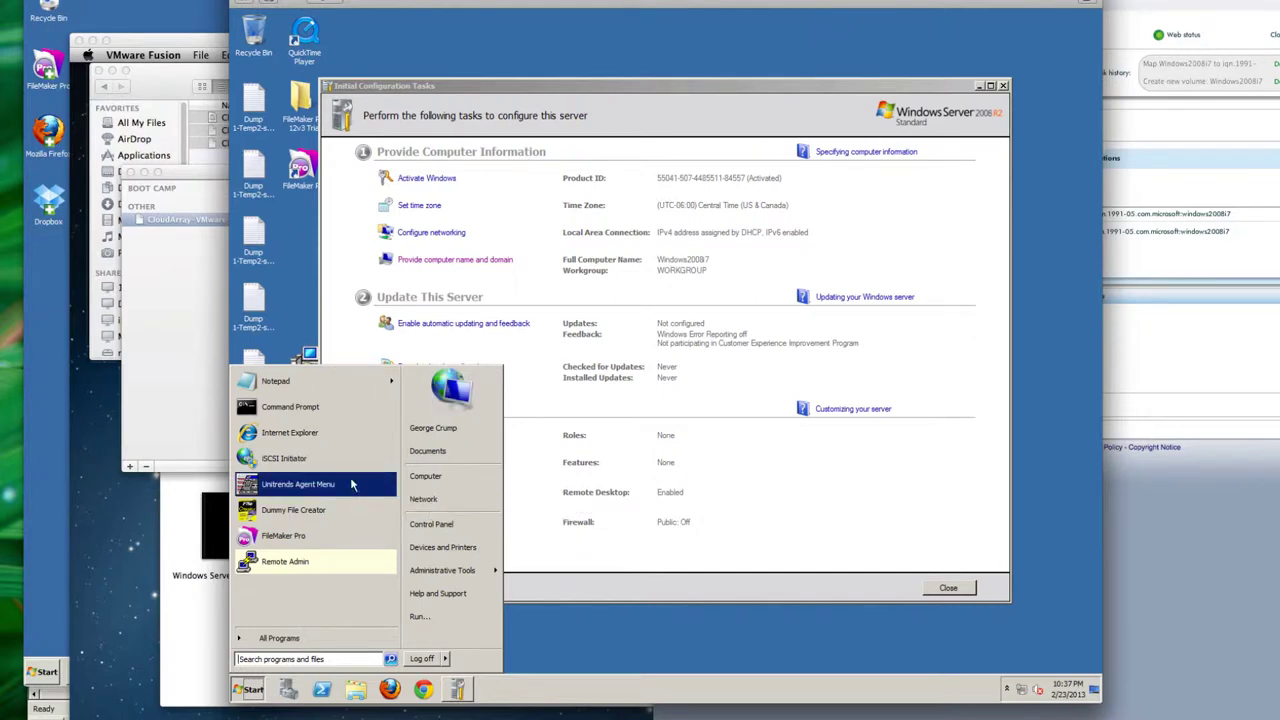
left_click(330, 458)
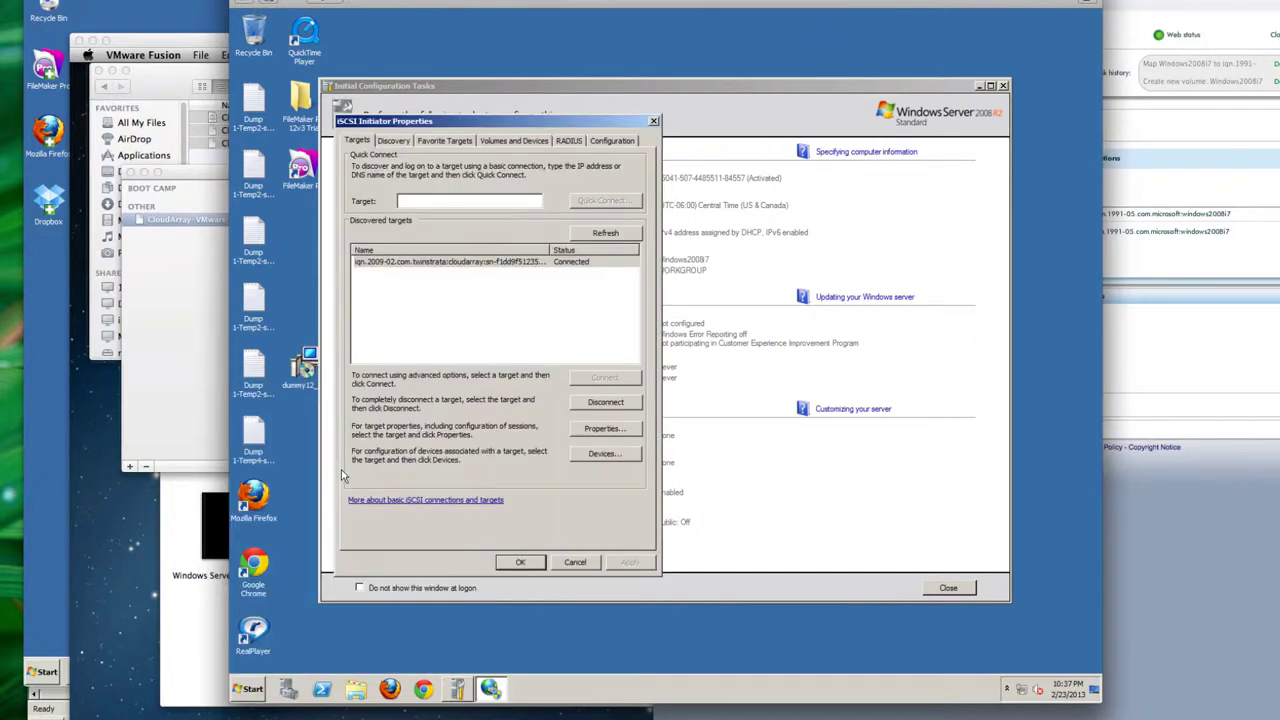
left_click(450, 200)
type("10.0.1.60")
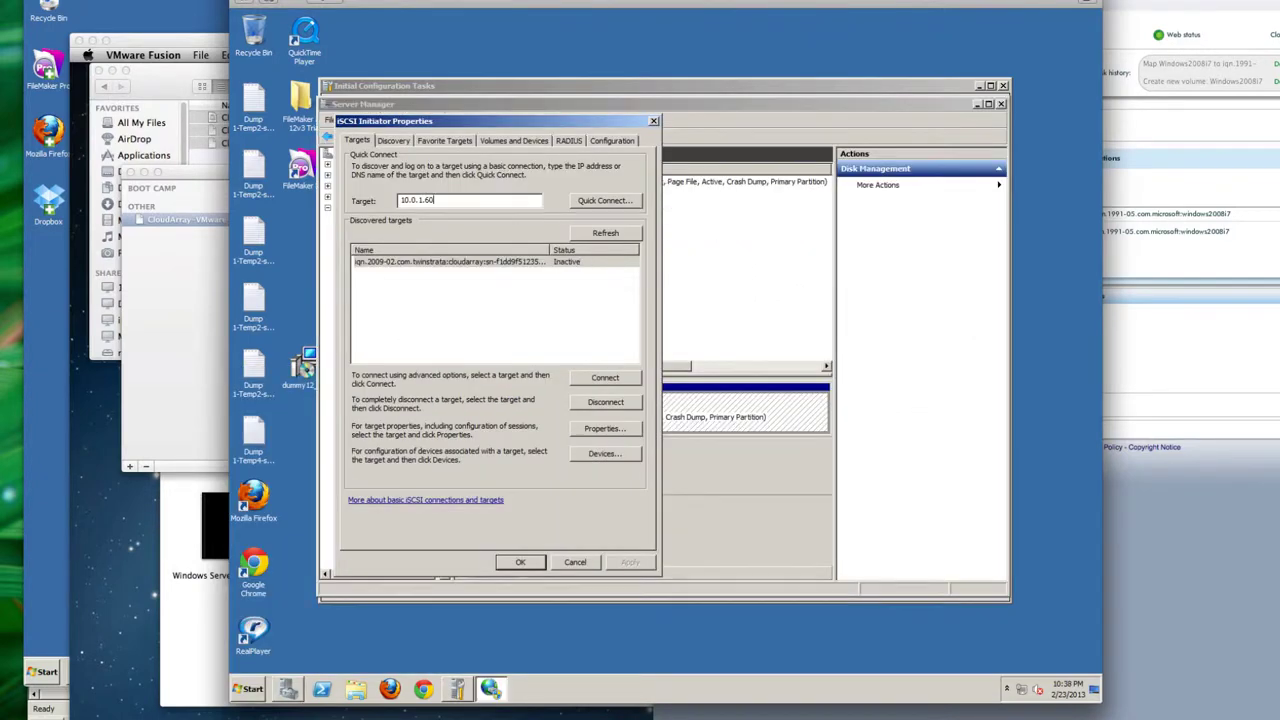
left_click(587, 200)
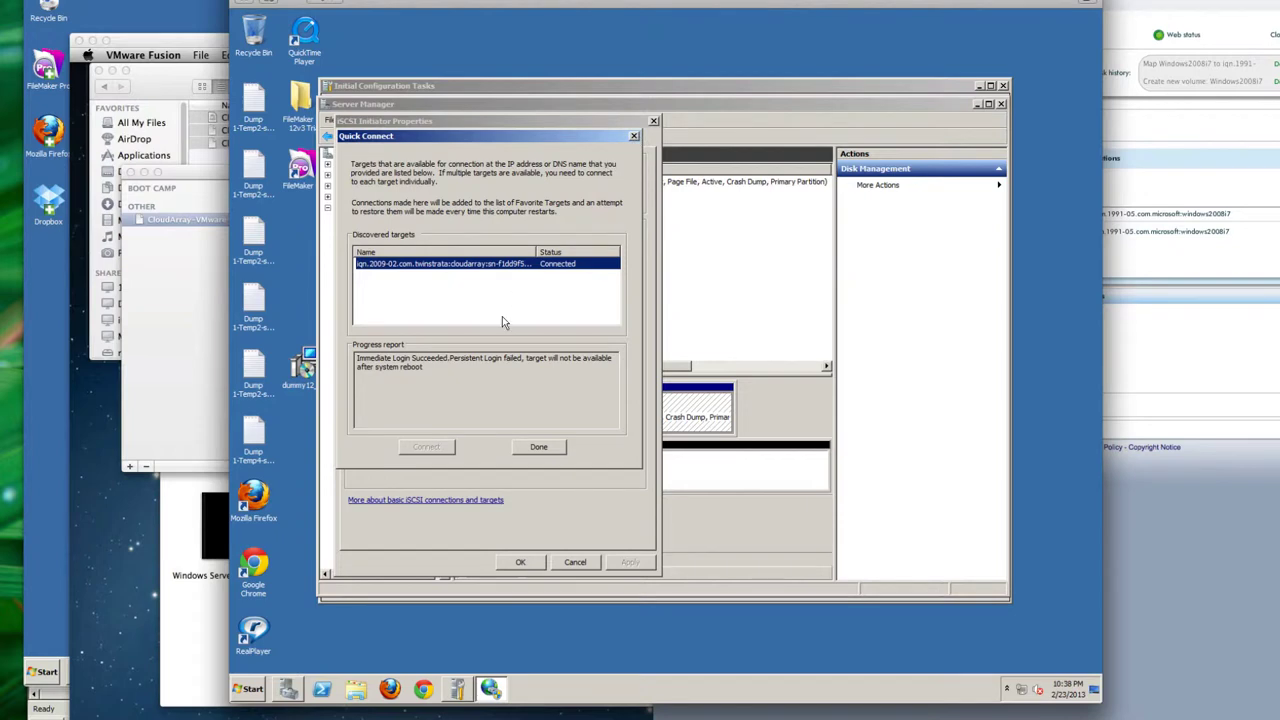
left_click(538, 447)
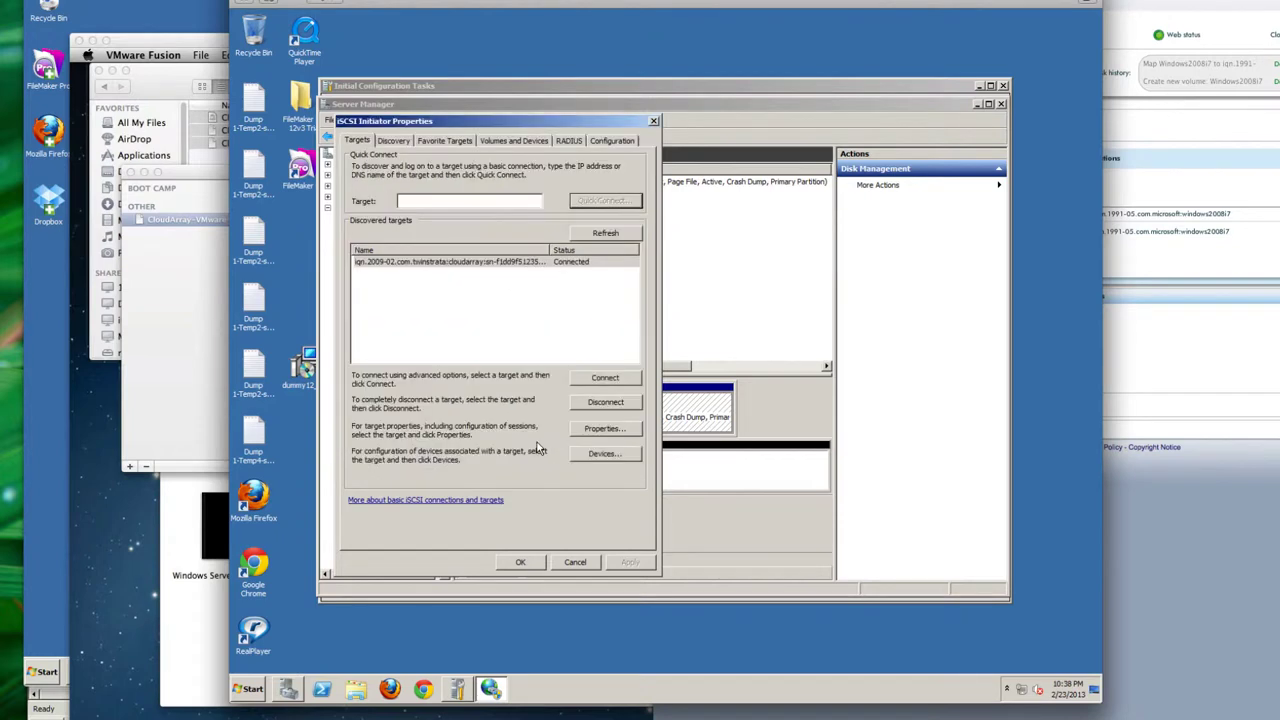
Step: Close the iSCSI Initiator and initialize Disk 1 with the GPT partition style
left_click(653, 121)
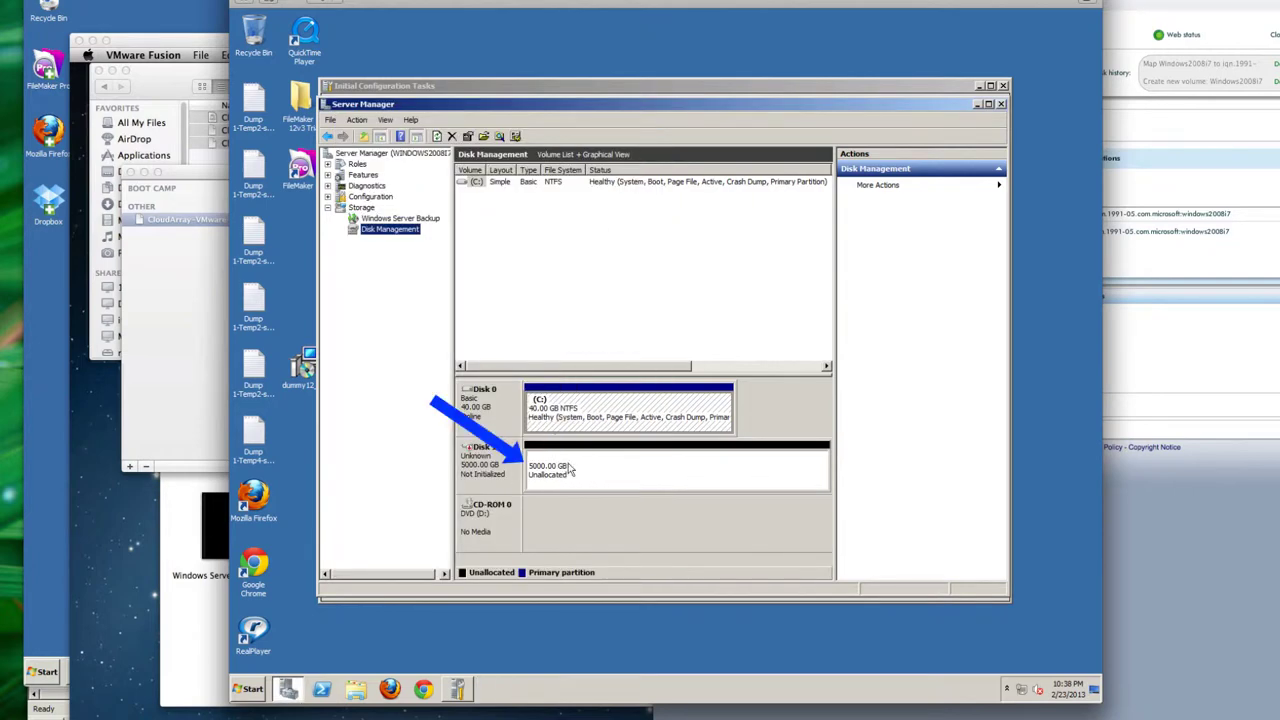
left_click(488, 472)
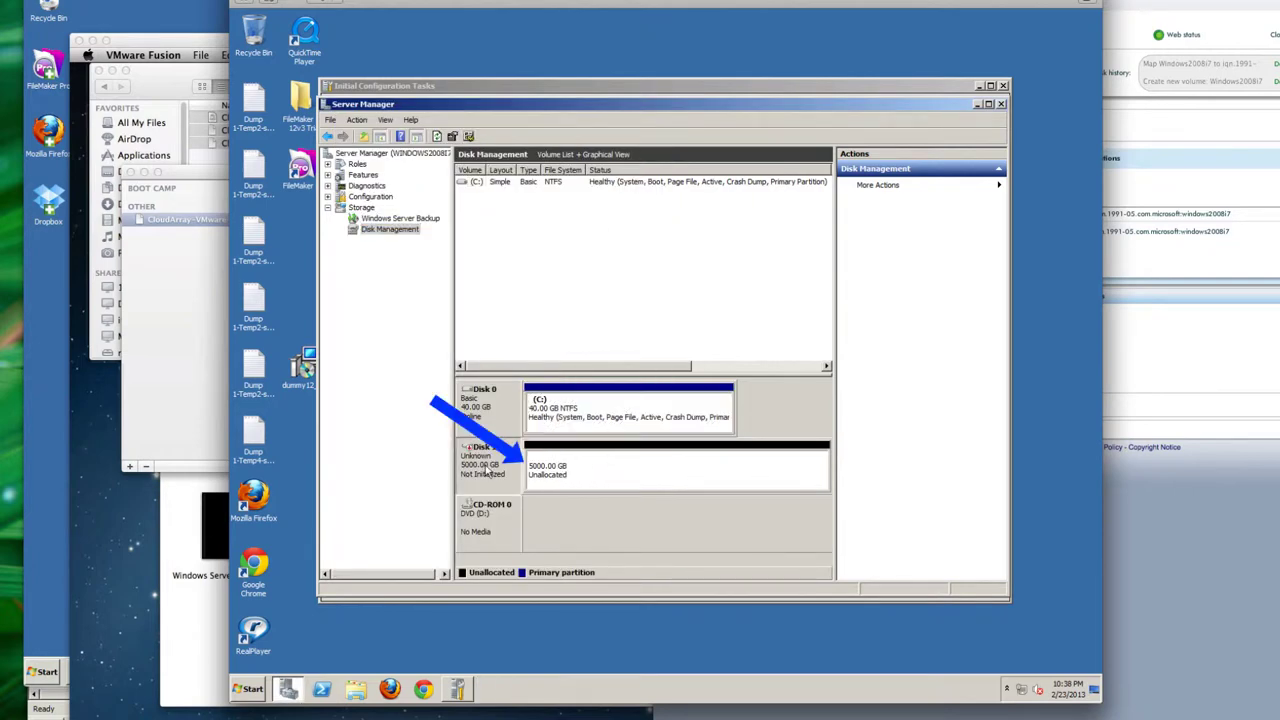
right_click(487, 473)
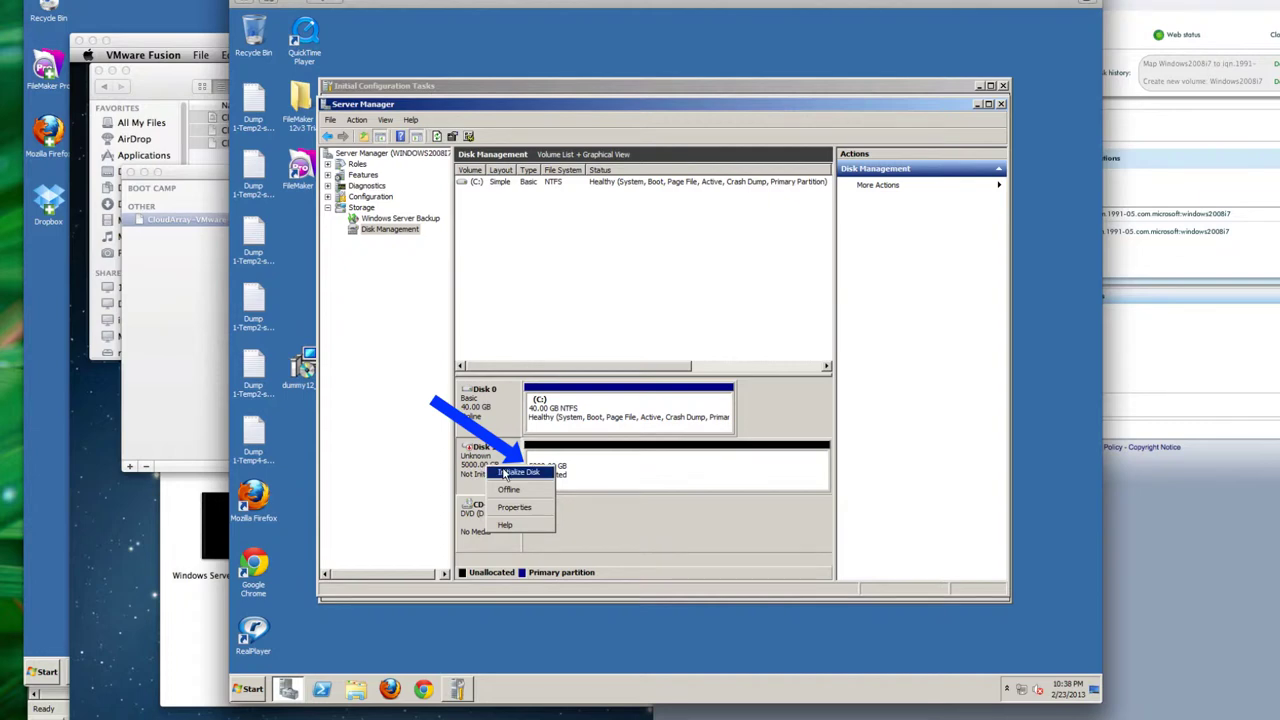
left_click(505, 473)
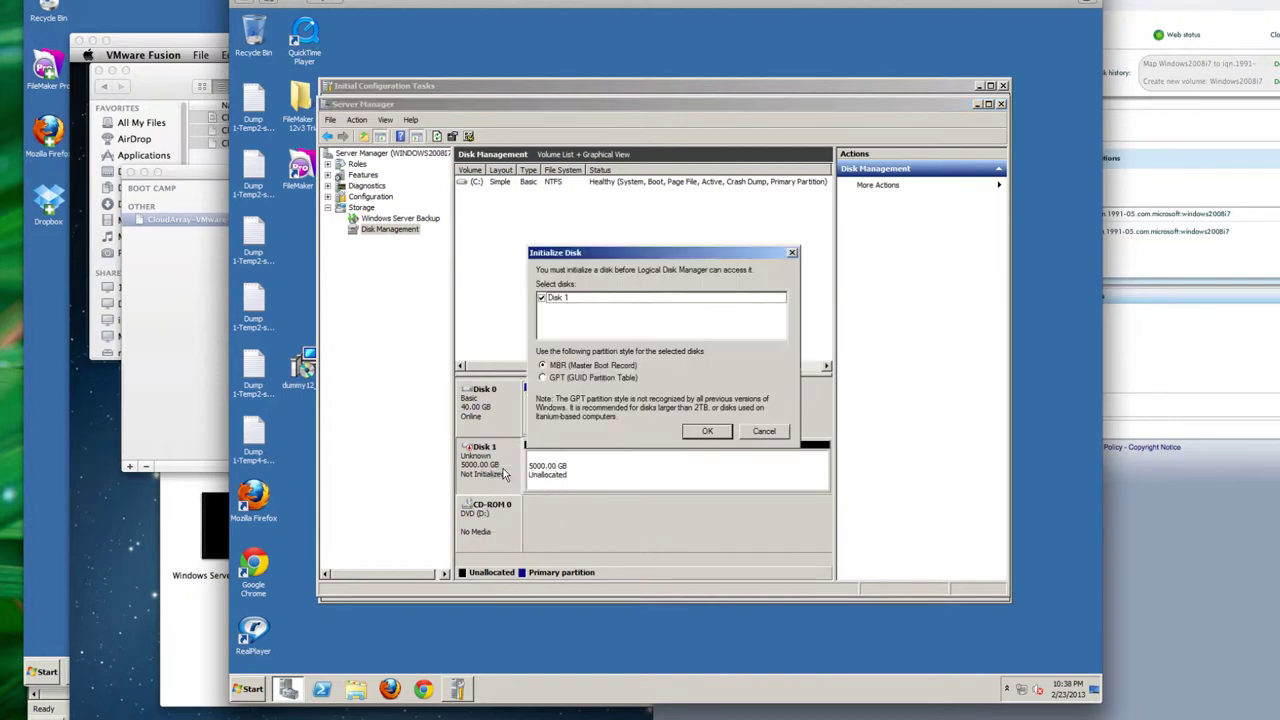
left_click(544, 379)
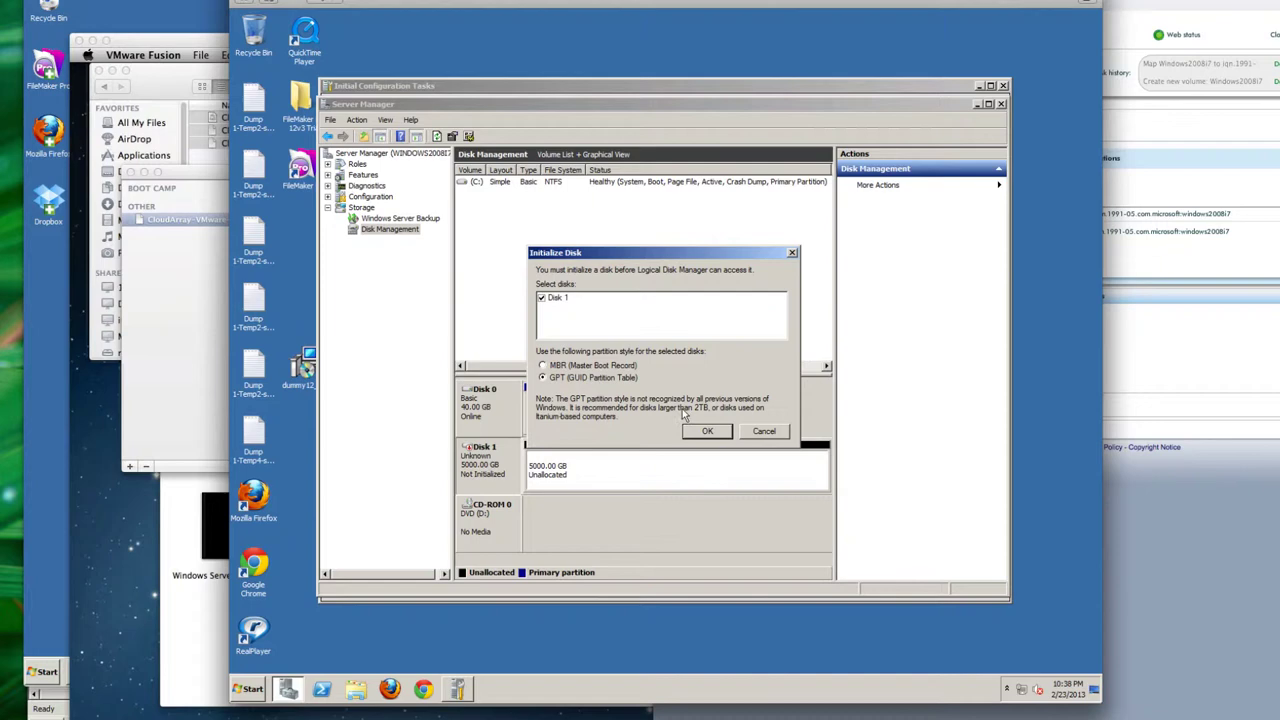
left_click(723, 431)
Step: Create a simple volume on Disk 1 with full 5119870 MB size, letter E, NTFS quick format
right_click(613, 476)
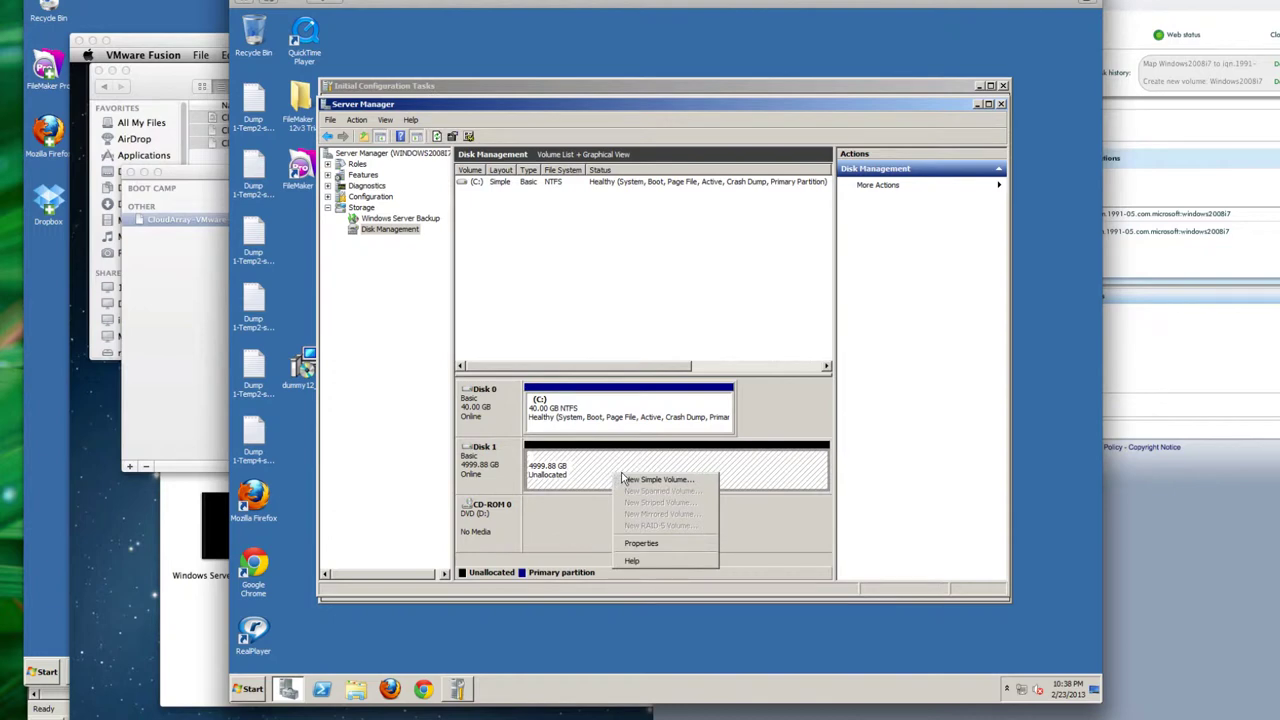
left_click(632, 484)
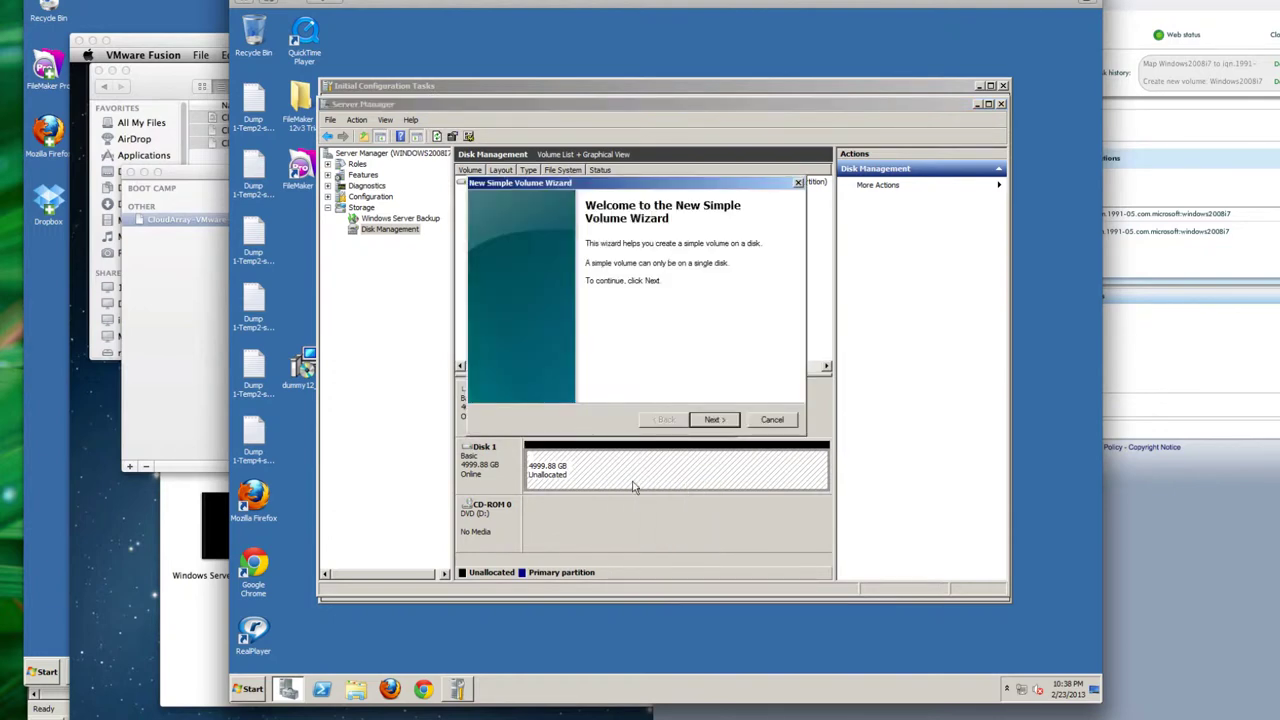
left_click(713, 420)
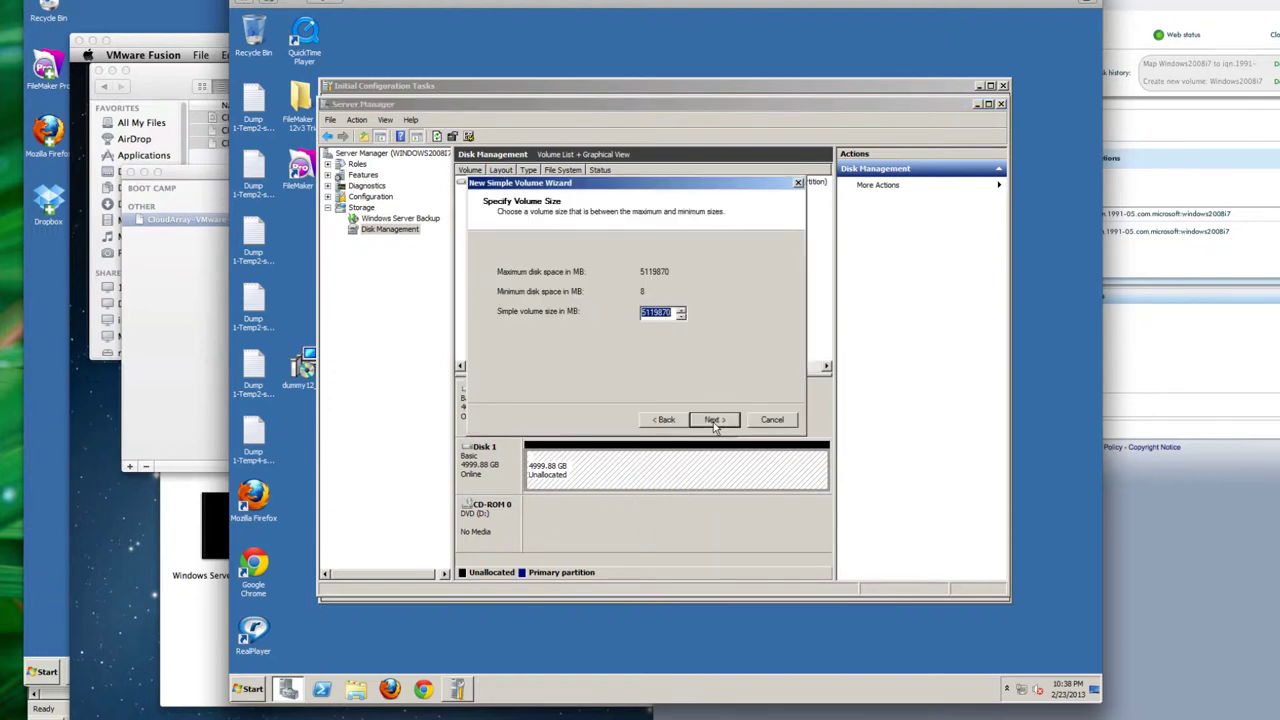
left_click(713, 420)
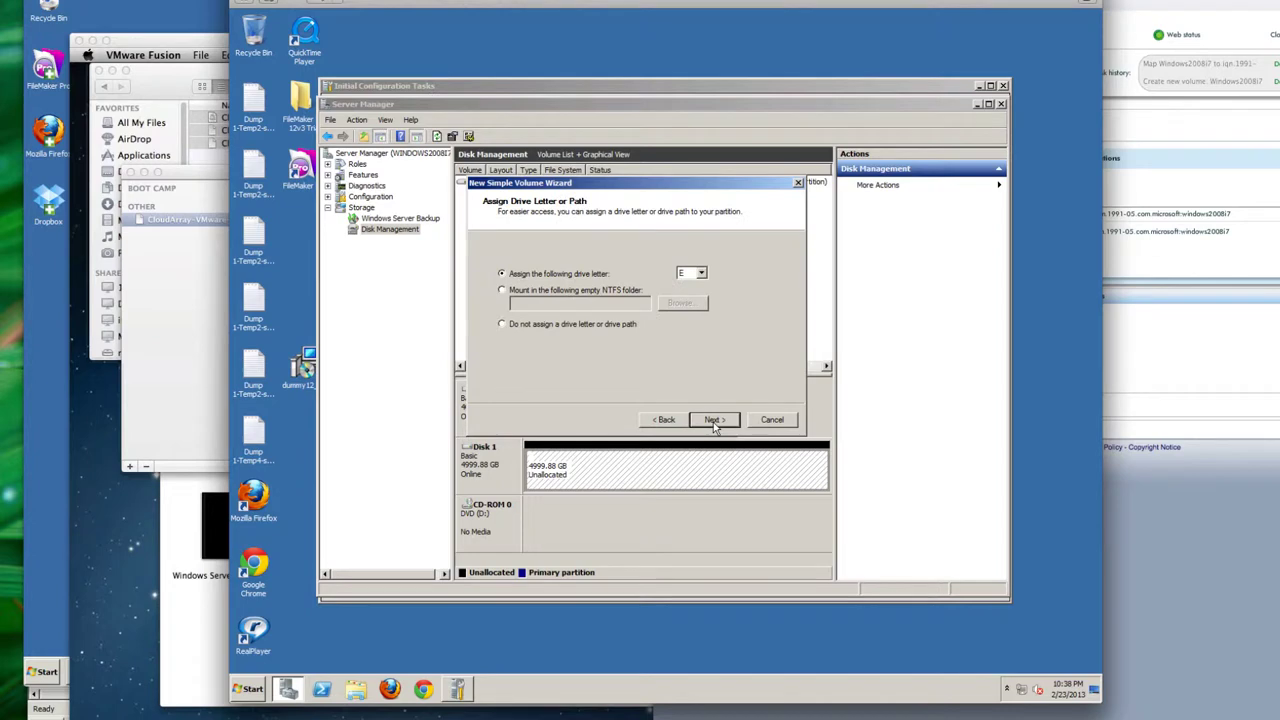
left_click(713, 420)
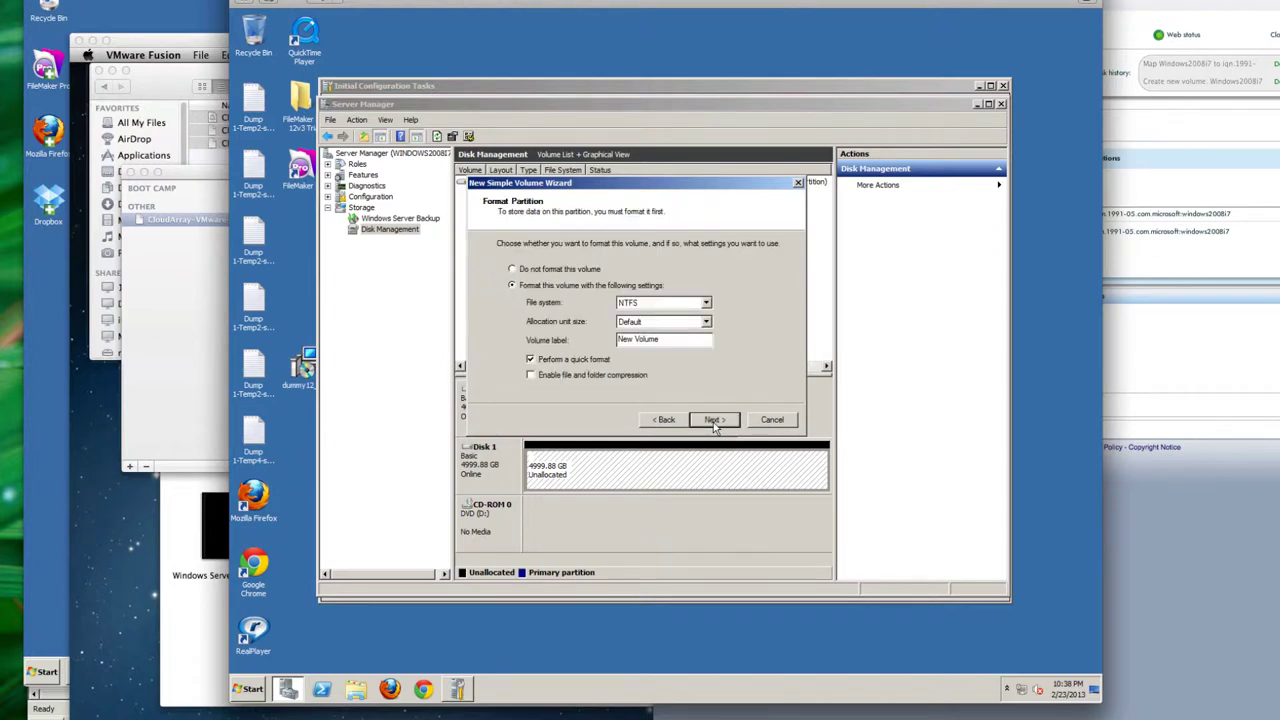
left_click(713, 420)
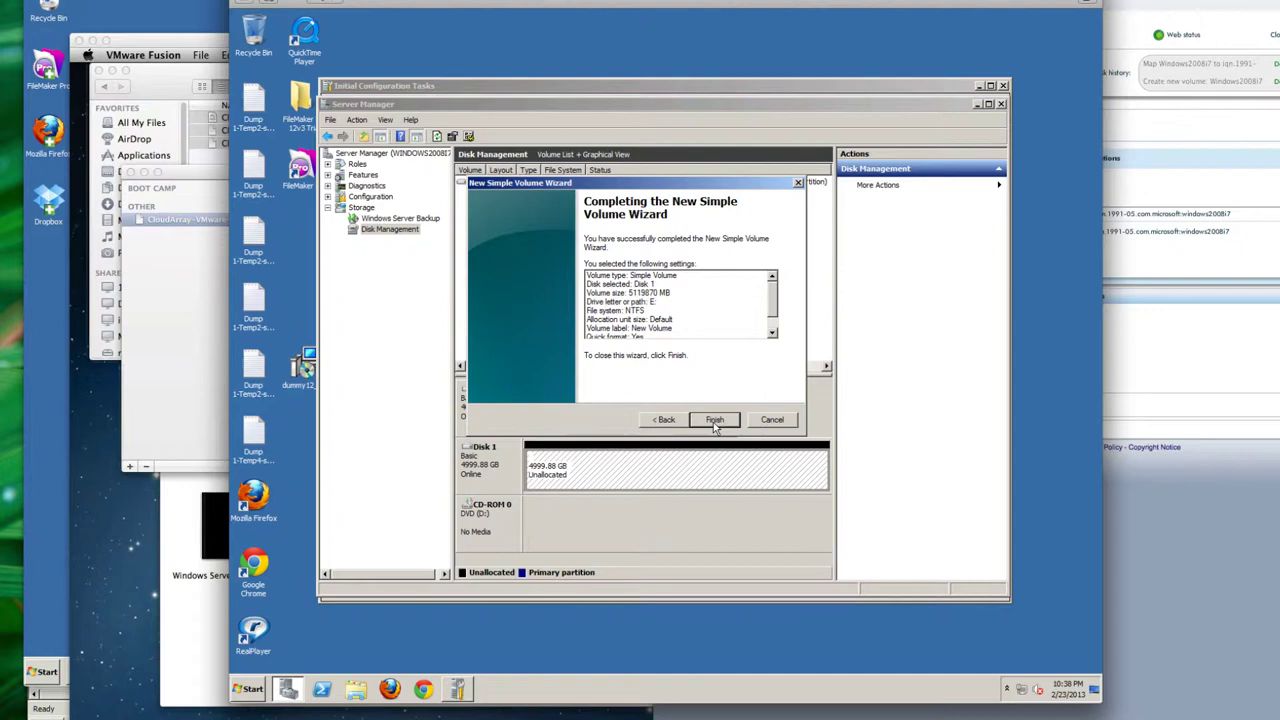
left_click(713, 420)
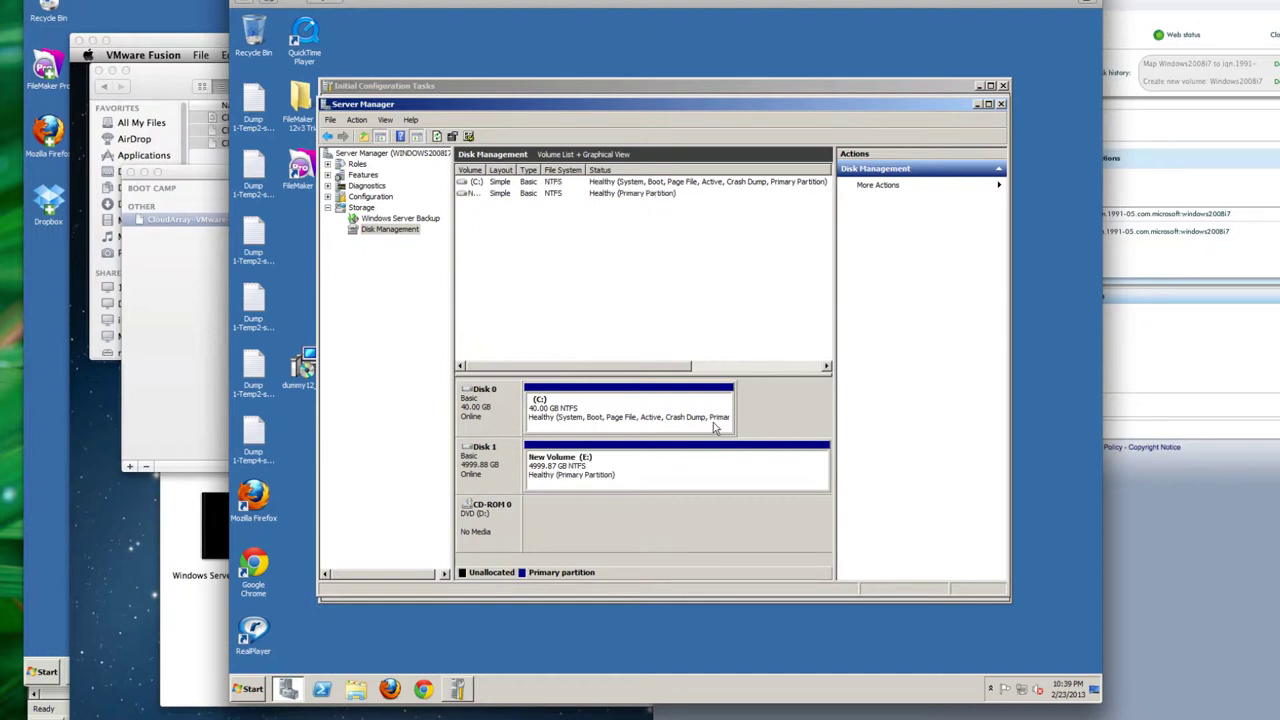
Step: Open New Volume (E:) from the Computer view
left_click(246, 690)
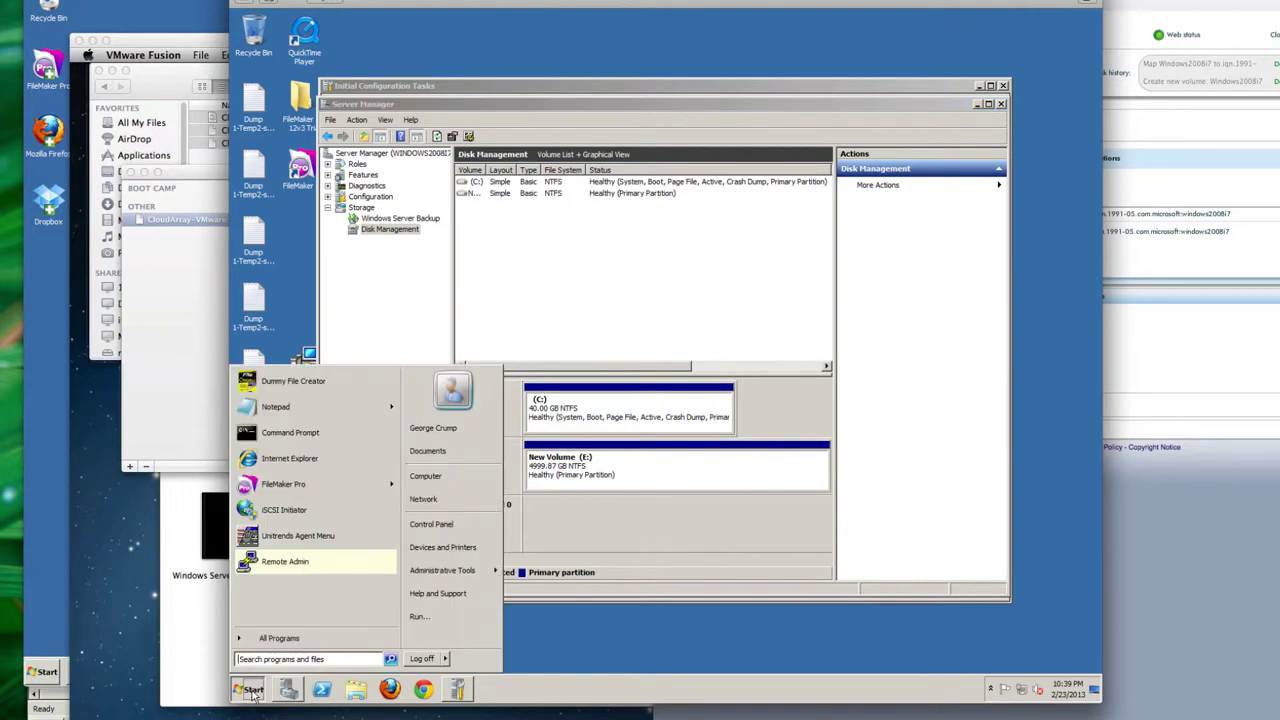
left_click(425, 477)
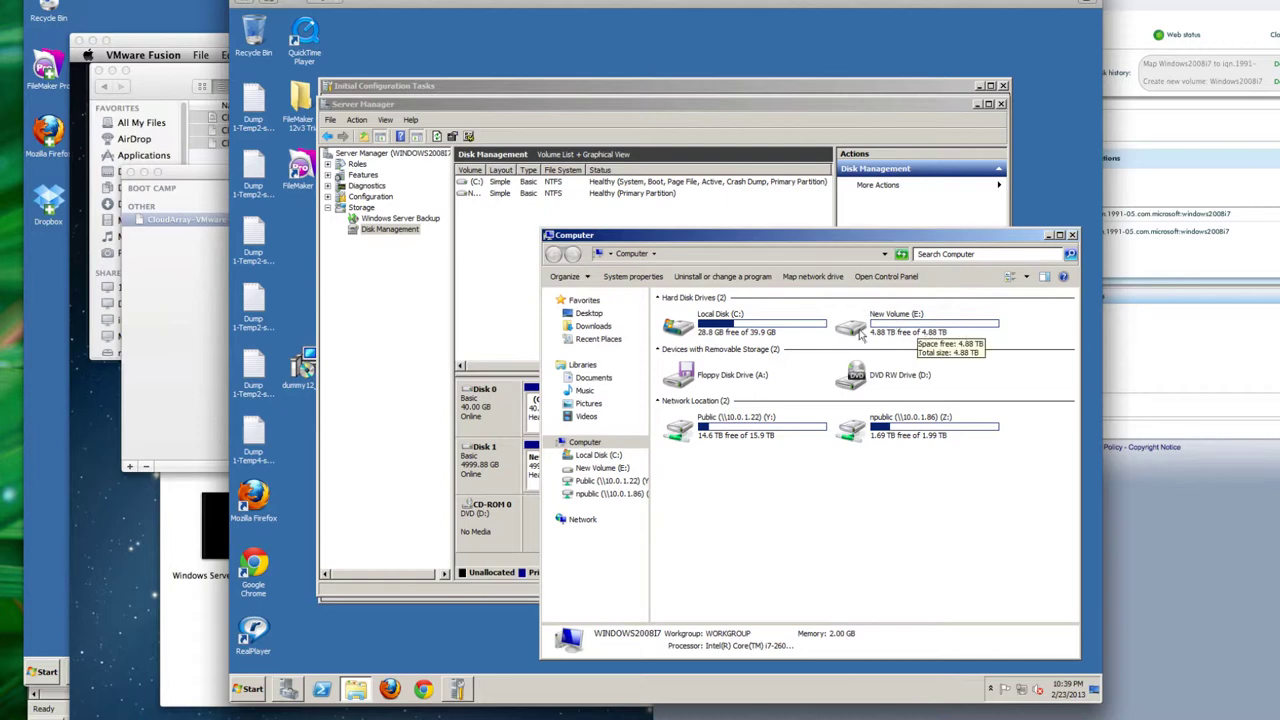
left_click(860, 334)
double_click(860, 334)
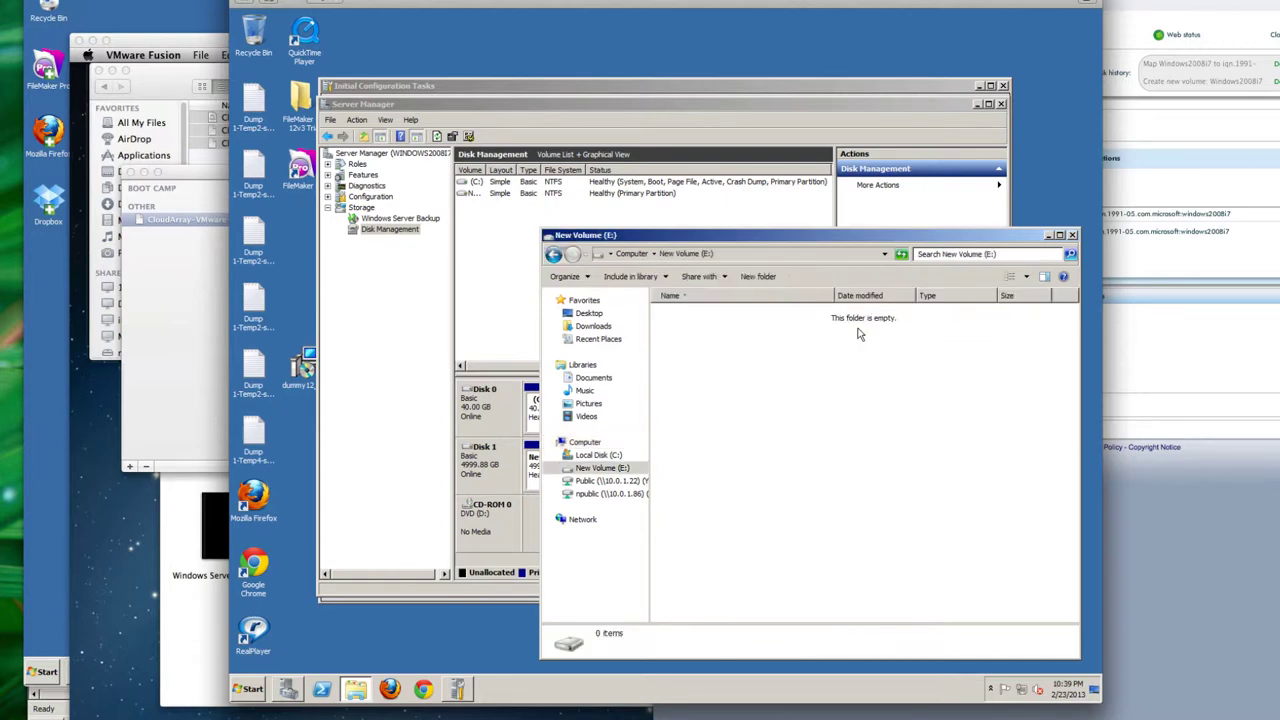
Step: Create a Temp folder on E:, add a Temp4 folder inside it, and open Temp2
right_click(751, 347)
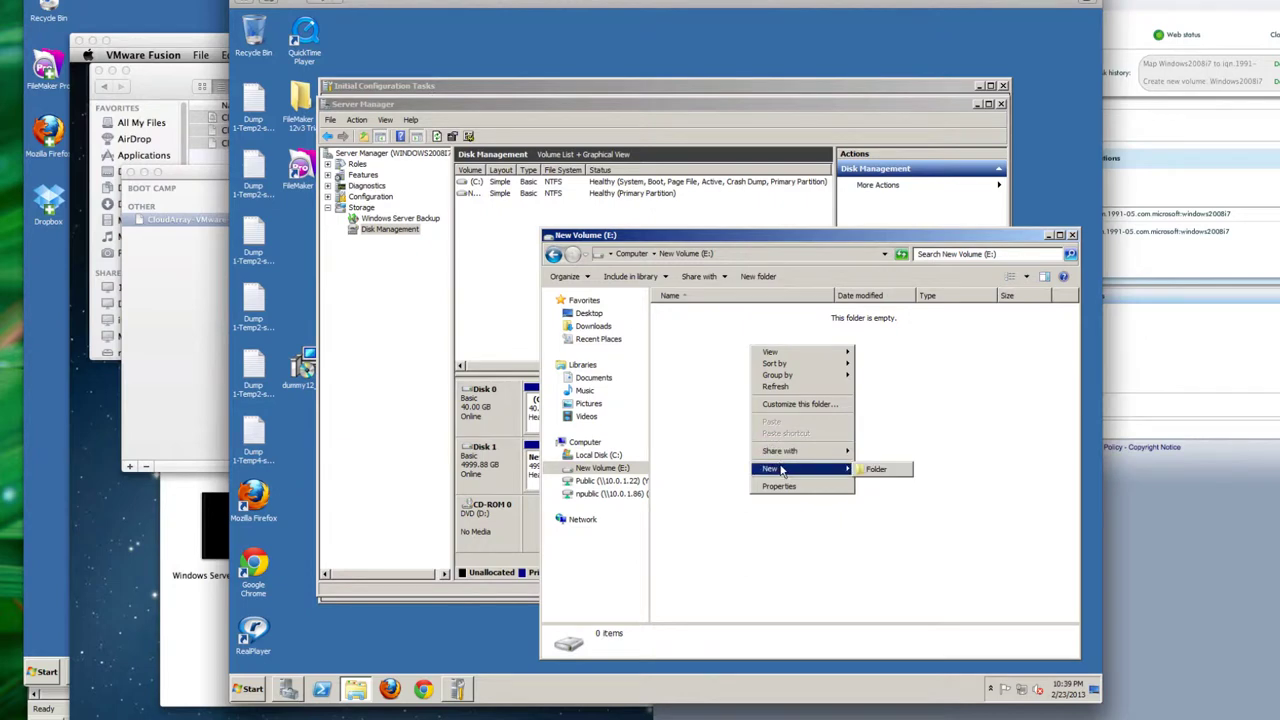
left_click(862, 472)
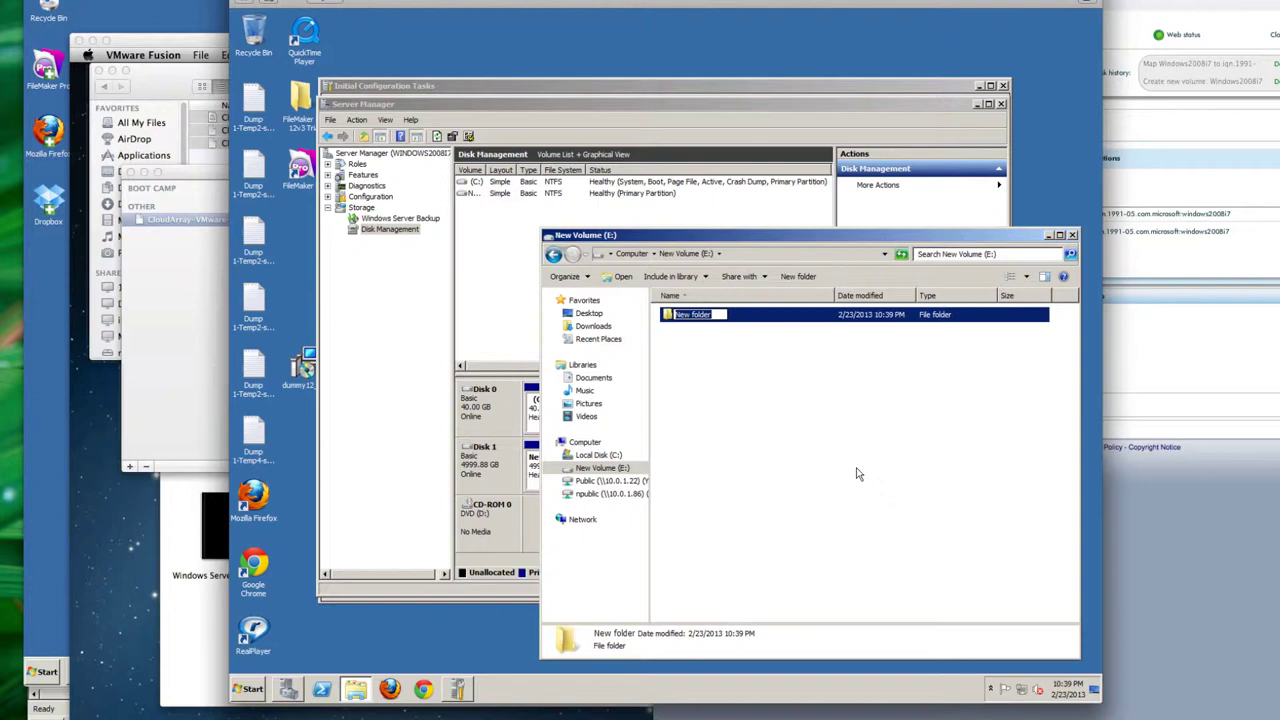
type("Temp")
key("Return")
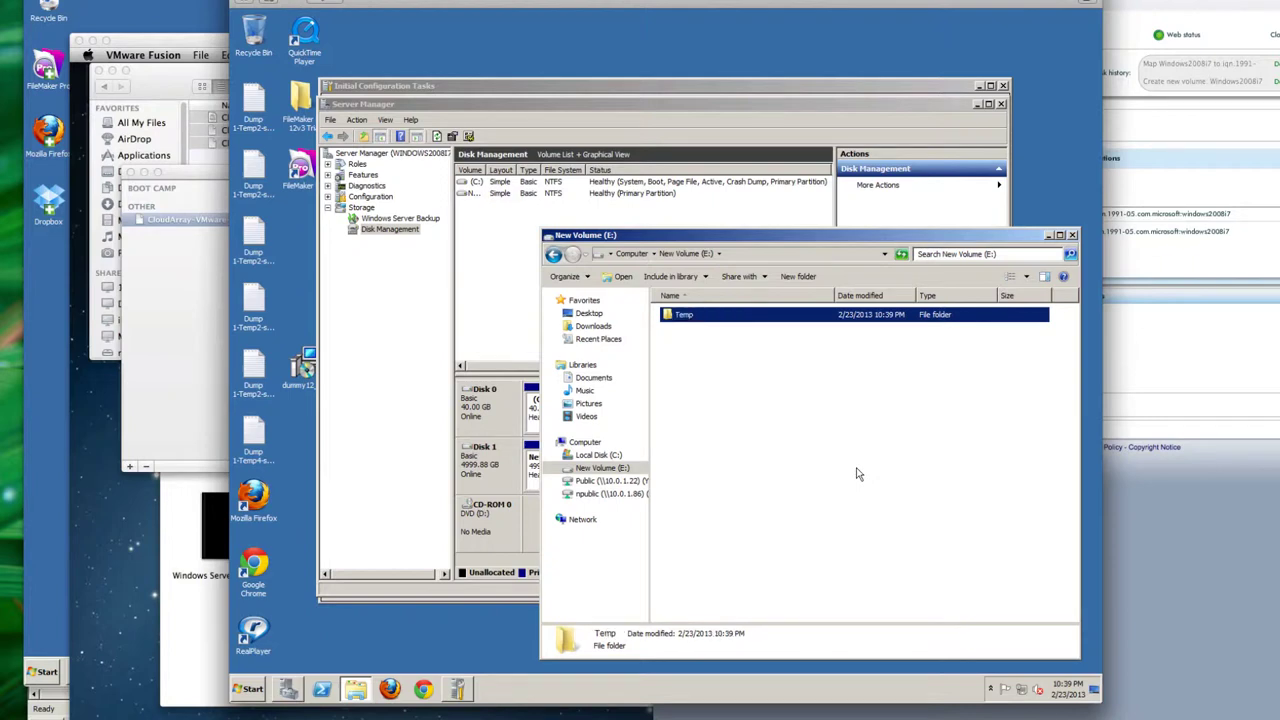
mouse_move(965, 614)
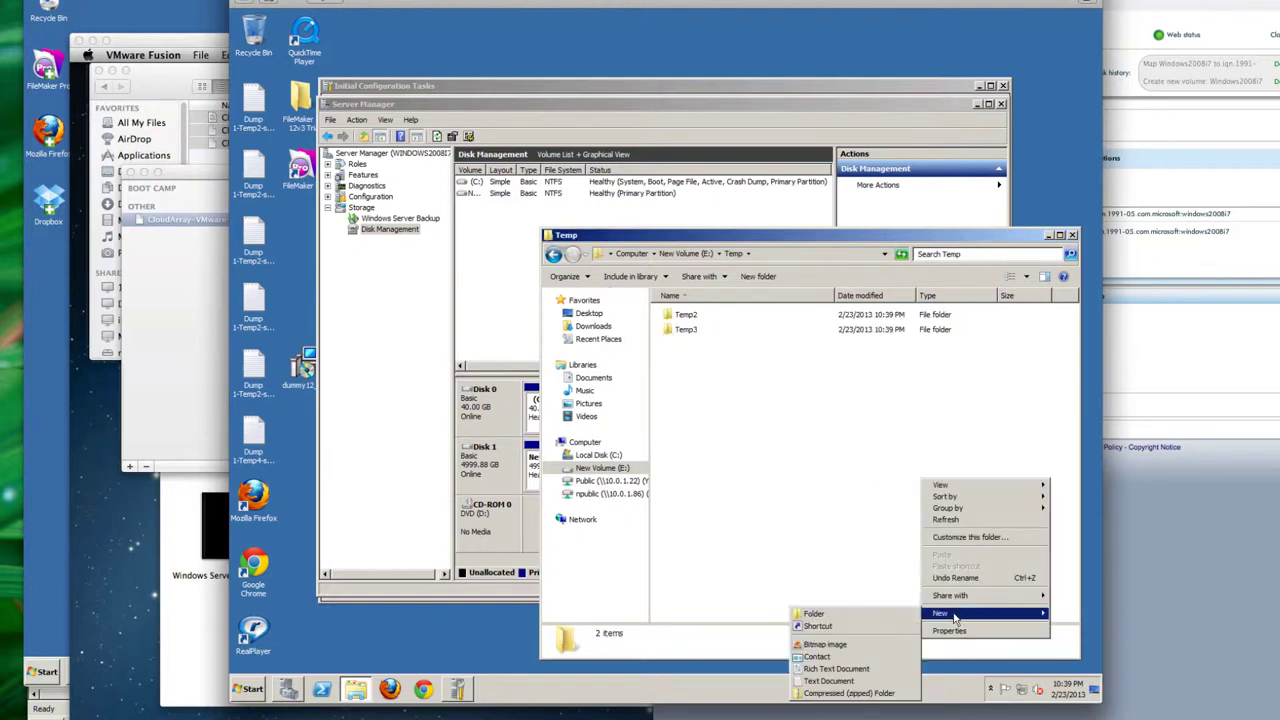
left_click(916, 615)
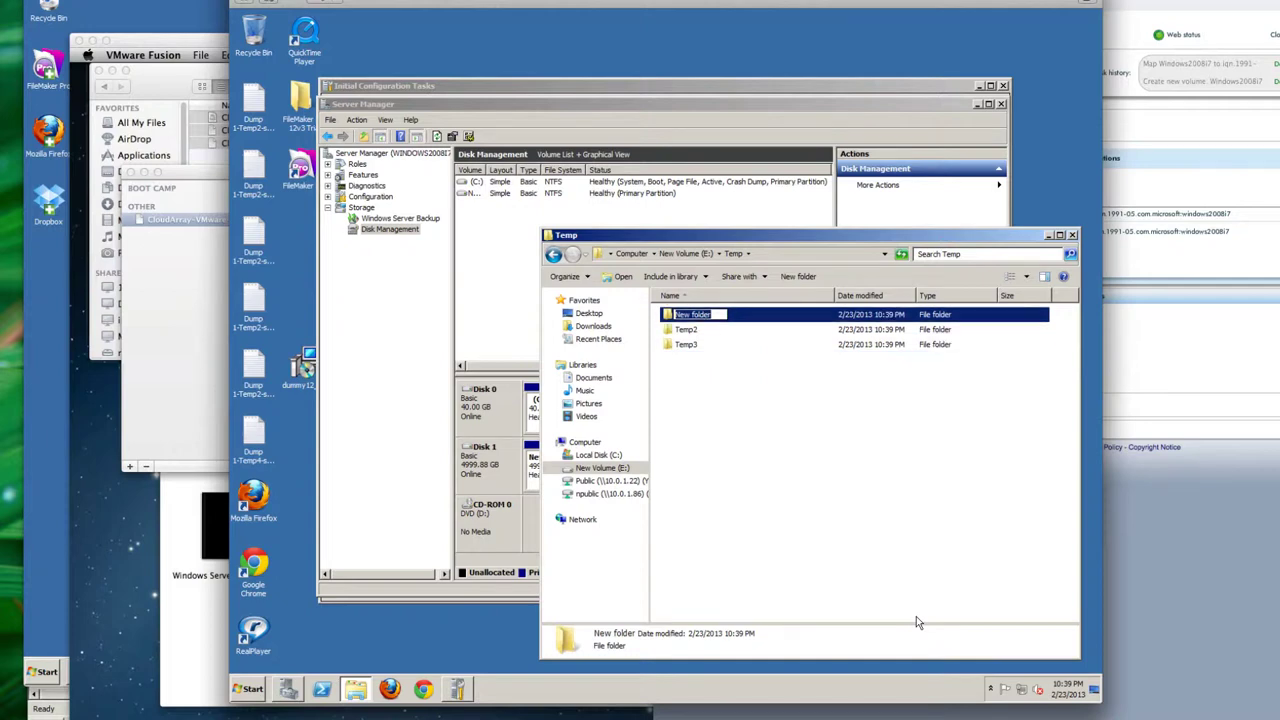
type("Temp4")
key("Return")
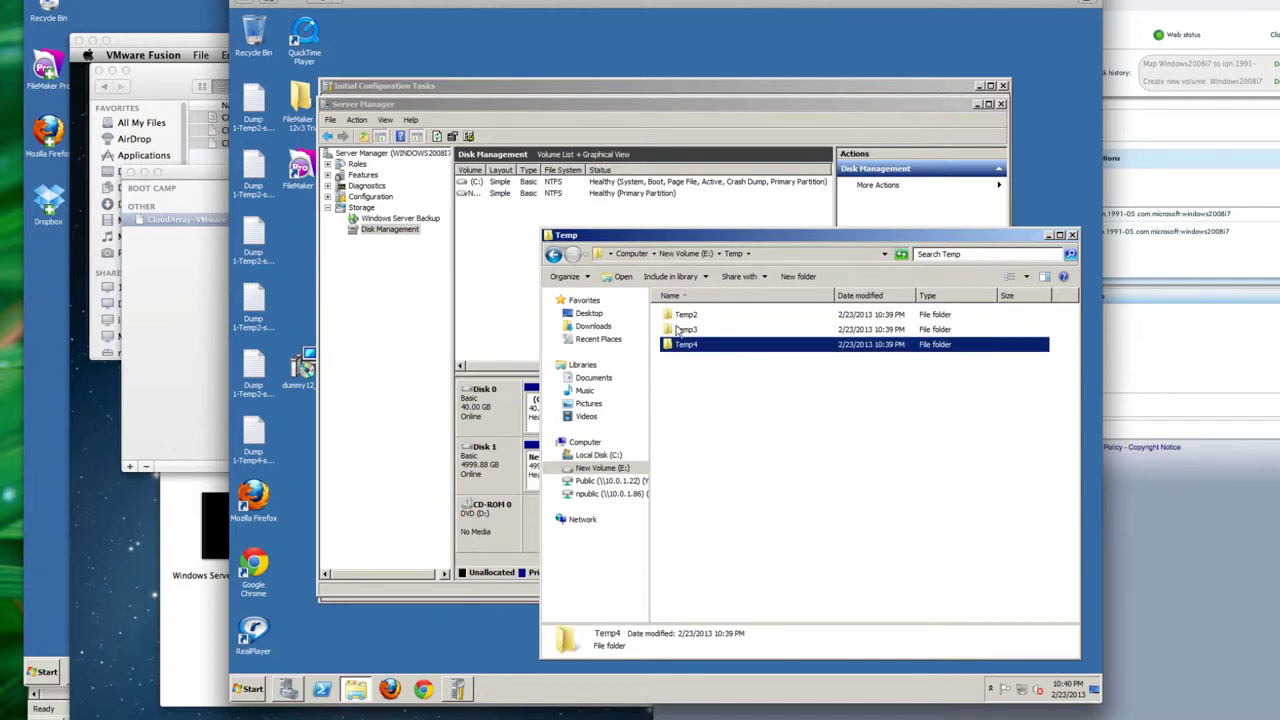
double_click(676, 316)
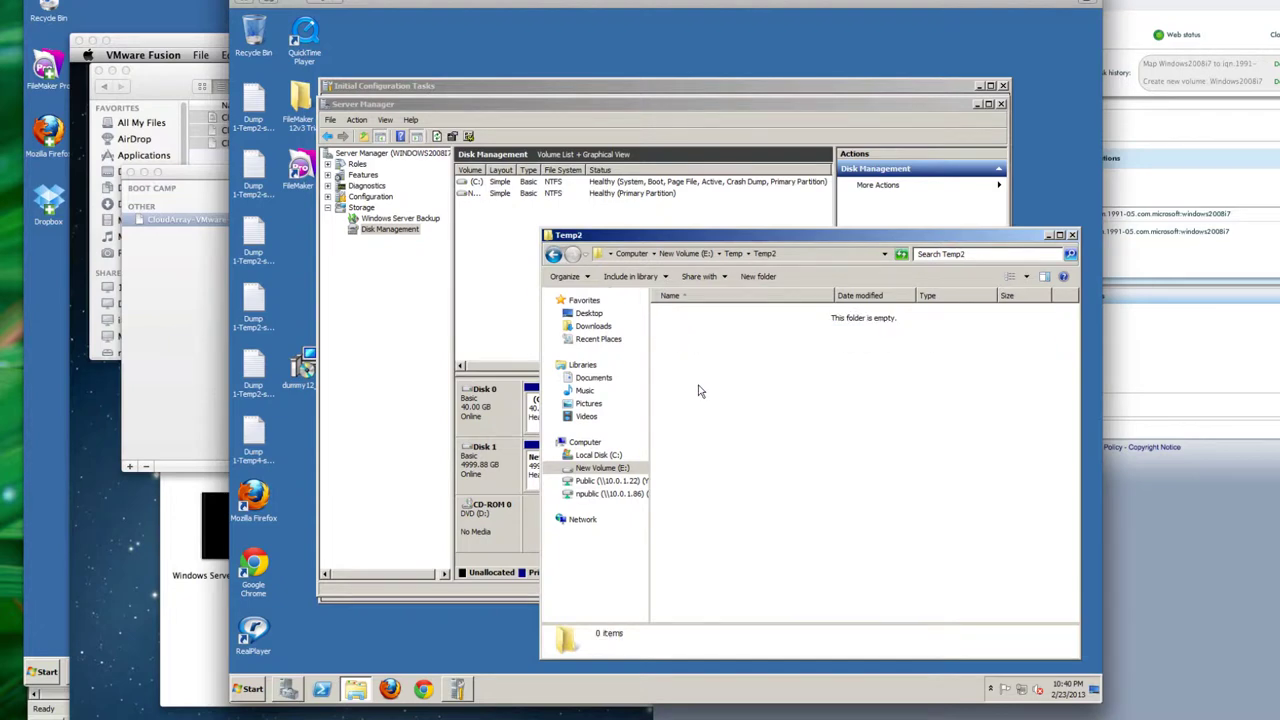
Step: Run Dummy File Creator in Multiple Files mode with the Dump 1-Temp2-small files long-e-drive batch list
left_click(254, 690)
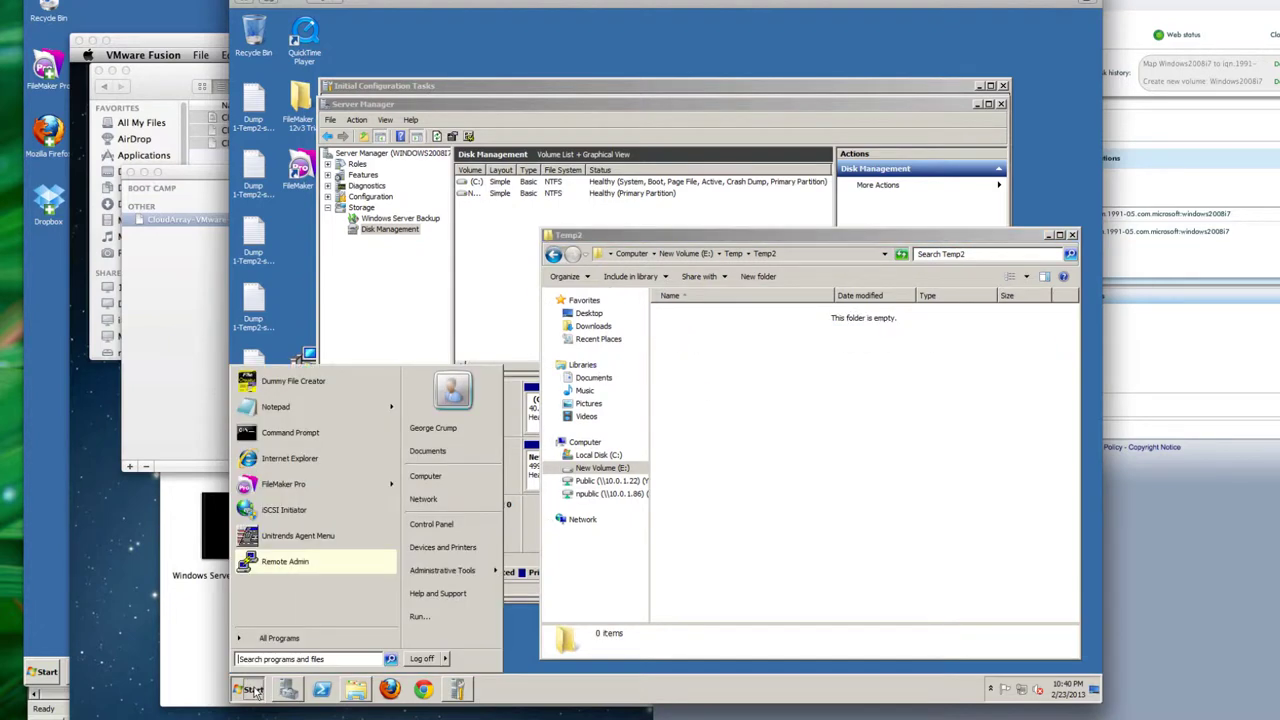
left_click(272, 380)
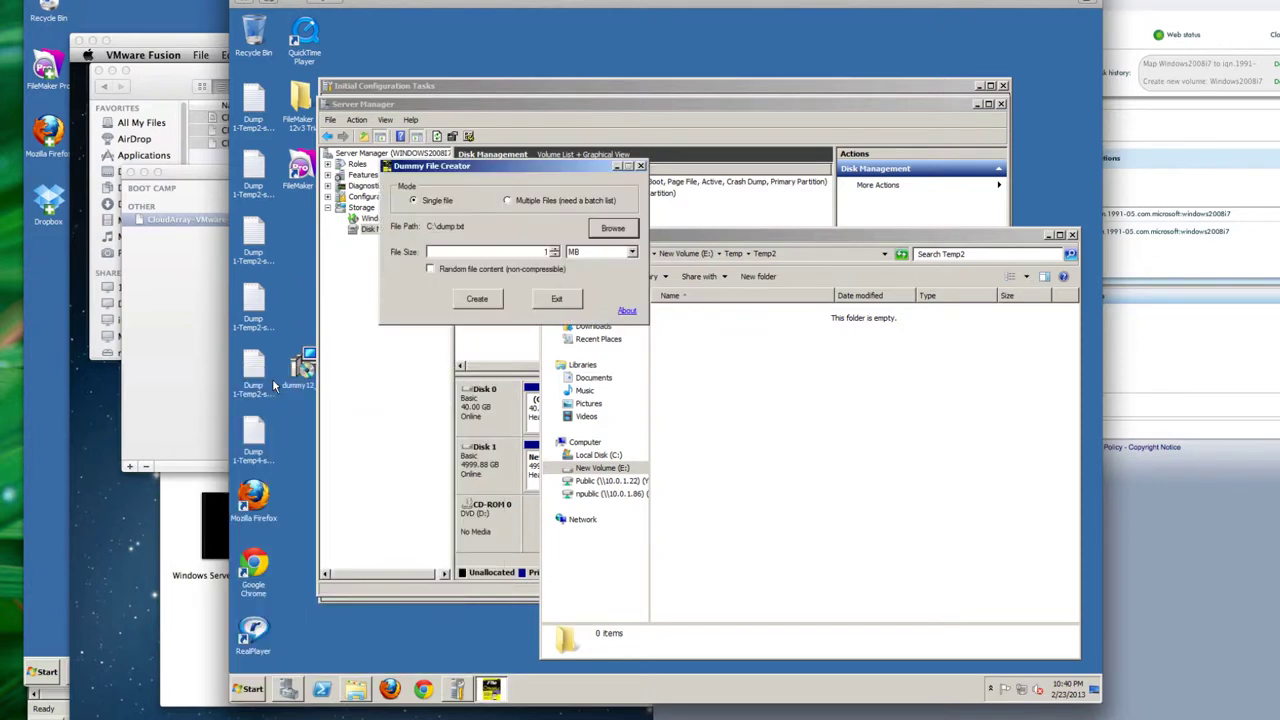
left_click(512, 201)
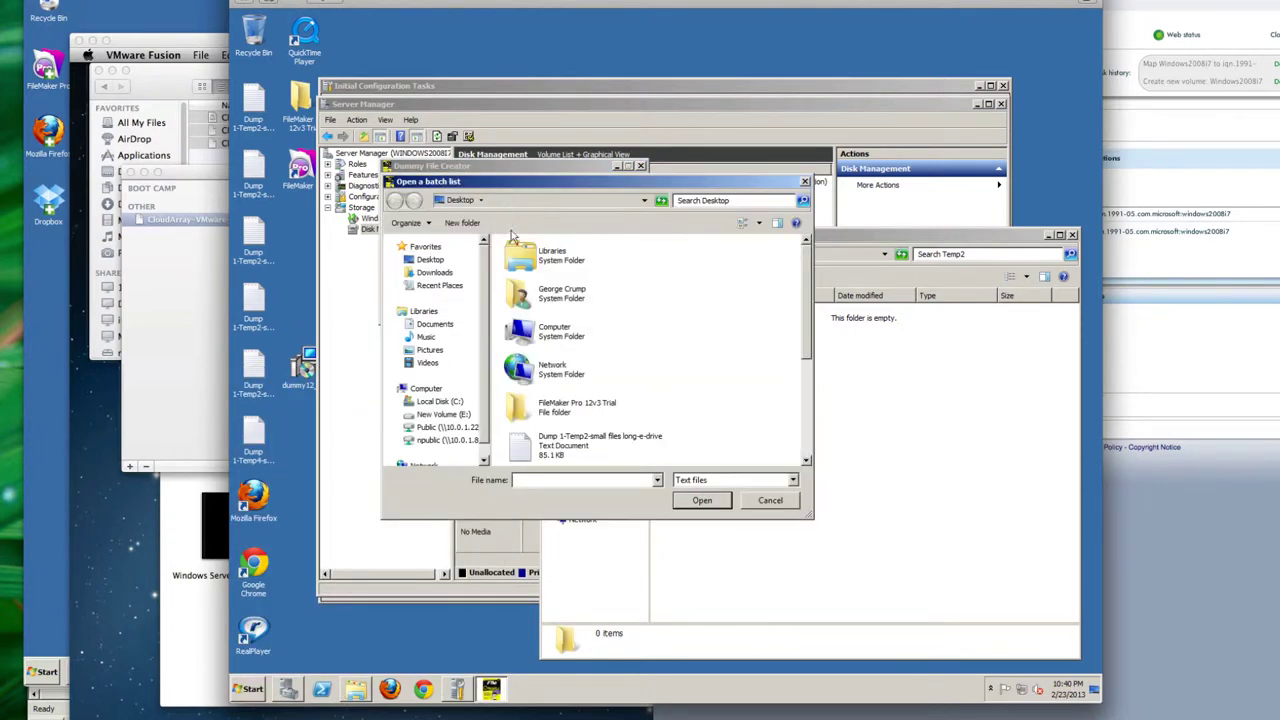
double_click(560, 455)
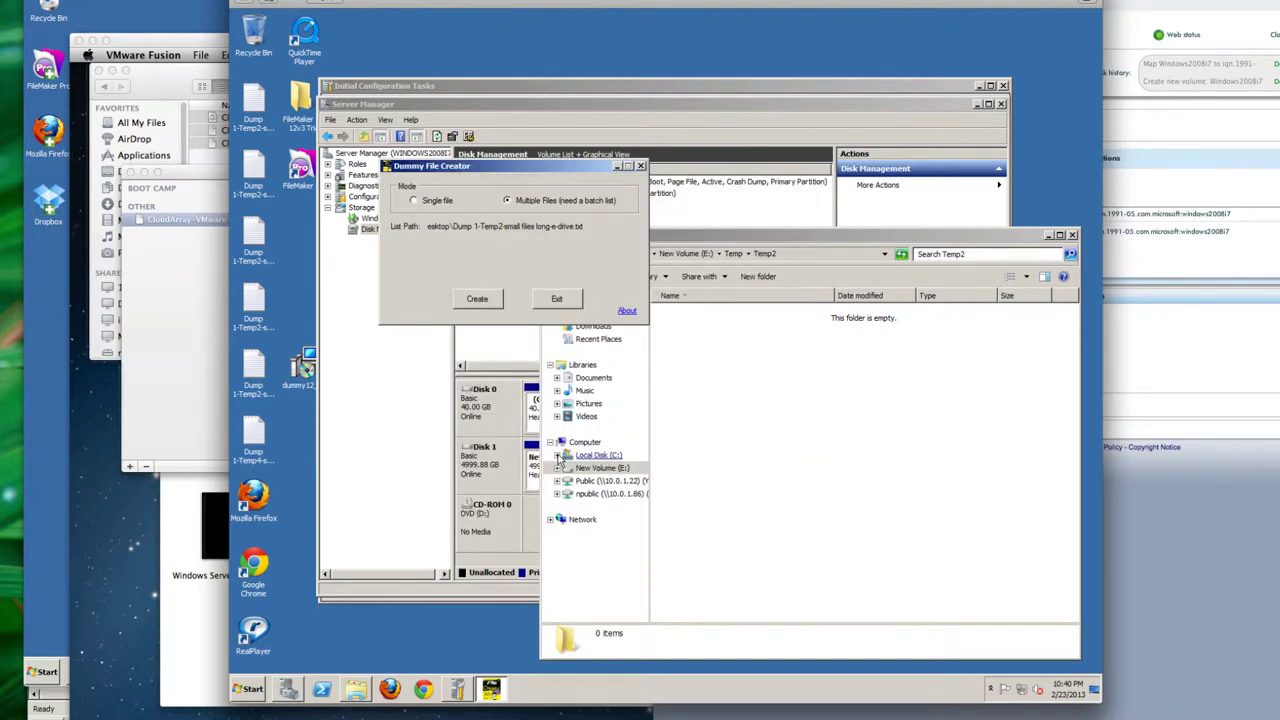
left_click(477, 299)
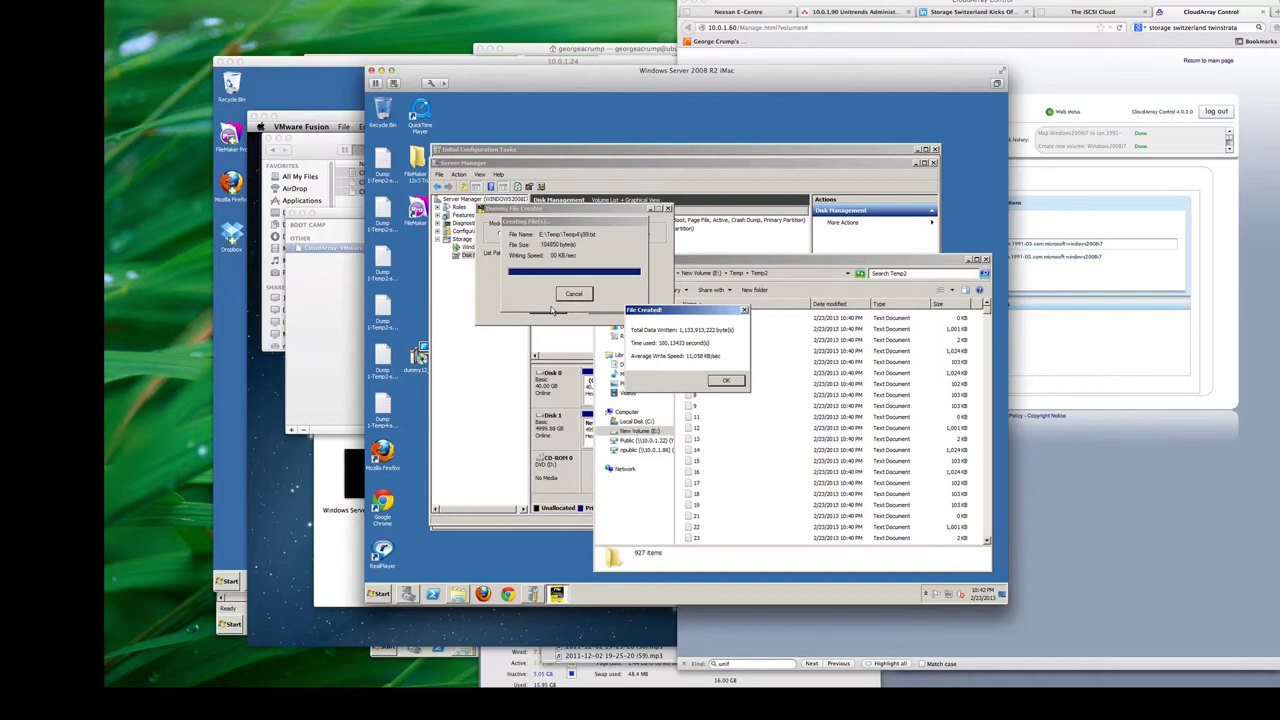
Step: Bring the CloudArray console to the front, then switch to The iSCSI Cloud blog post
left_click(1059, 92)
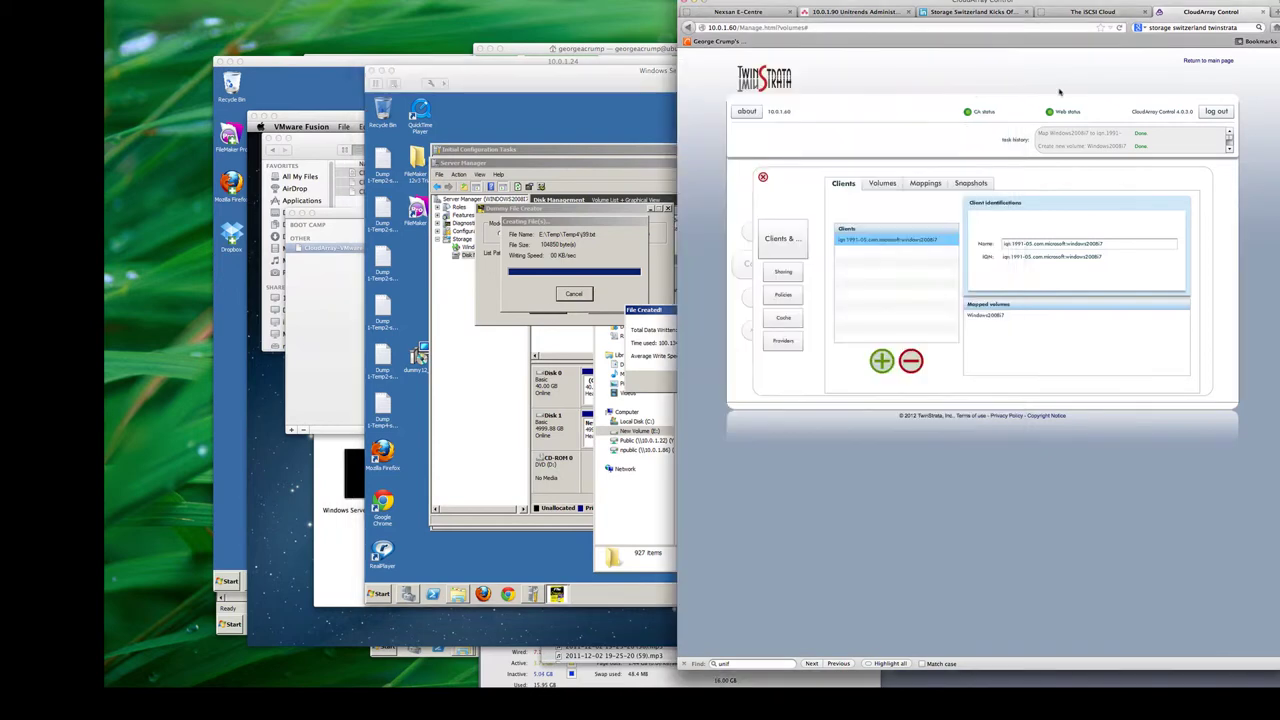
left_click(1097, 12)
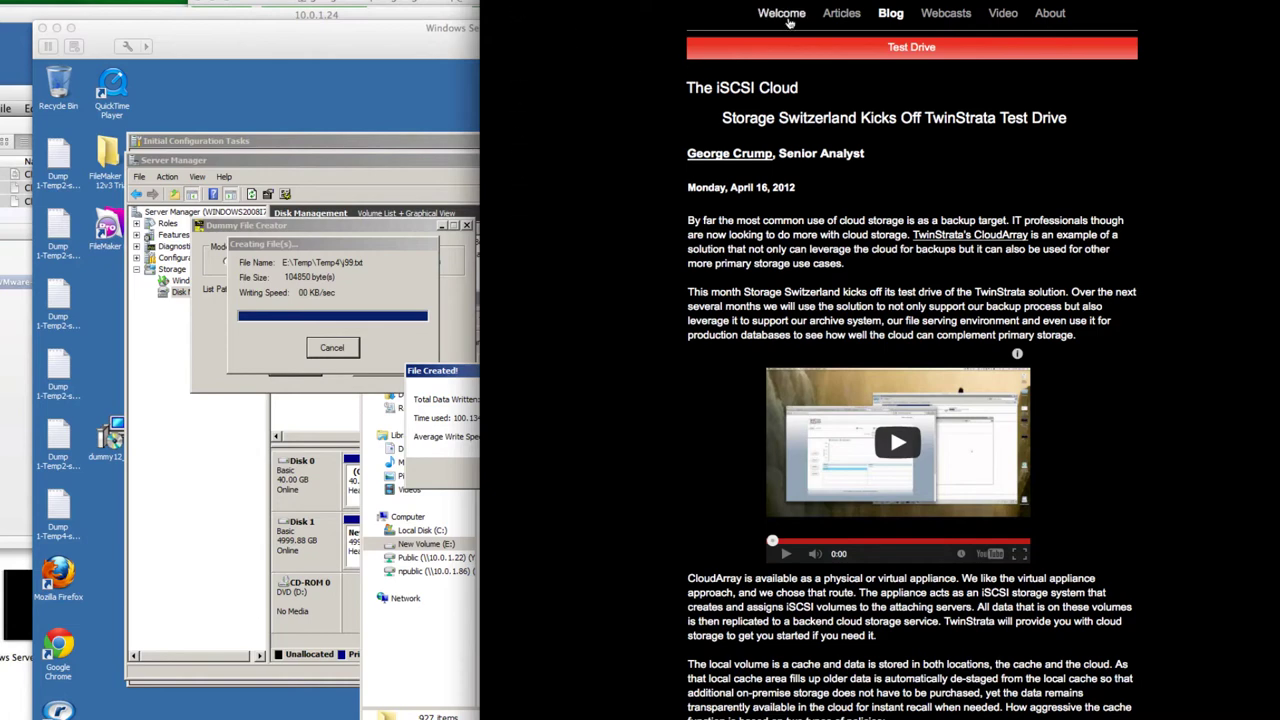
Step: Open the Storage Switzerland Welcome page from the site's top navigation
left_click(789, 20)
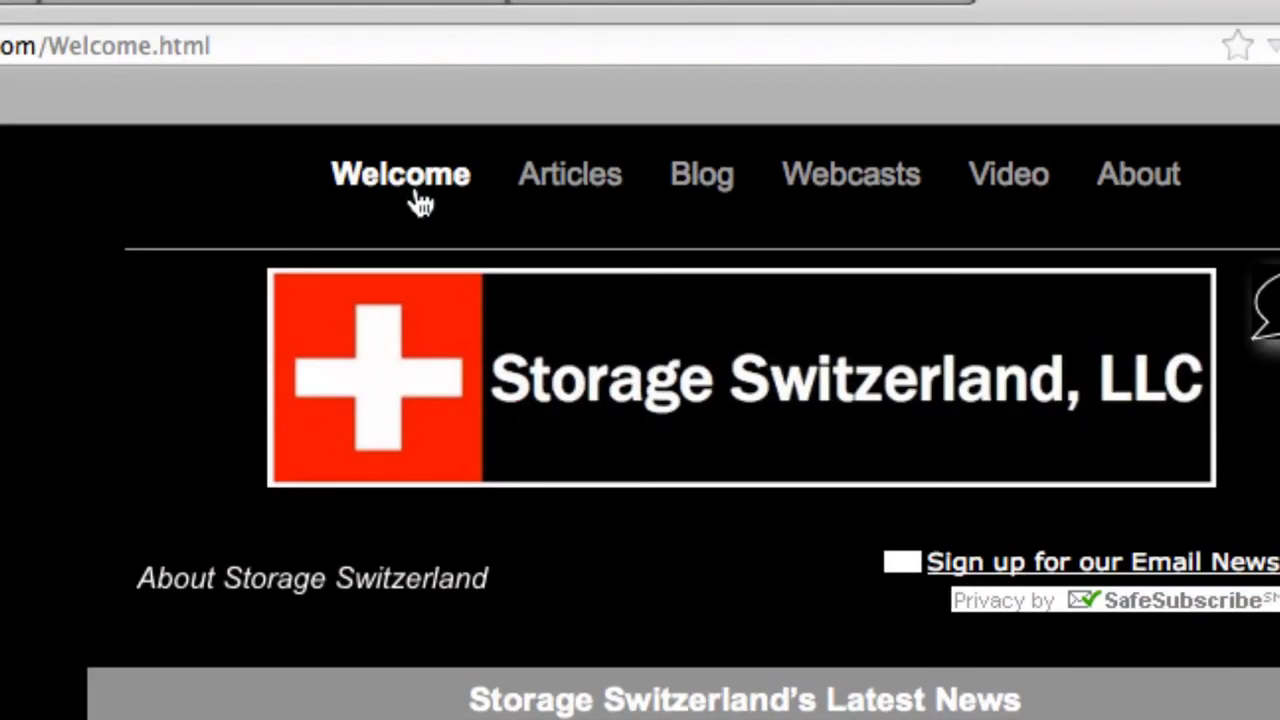